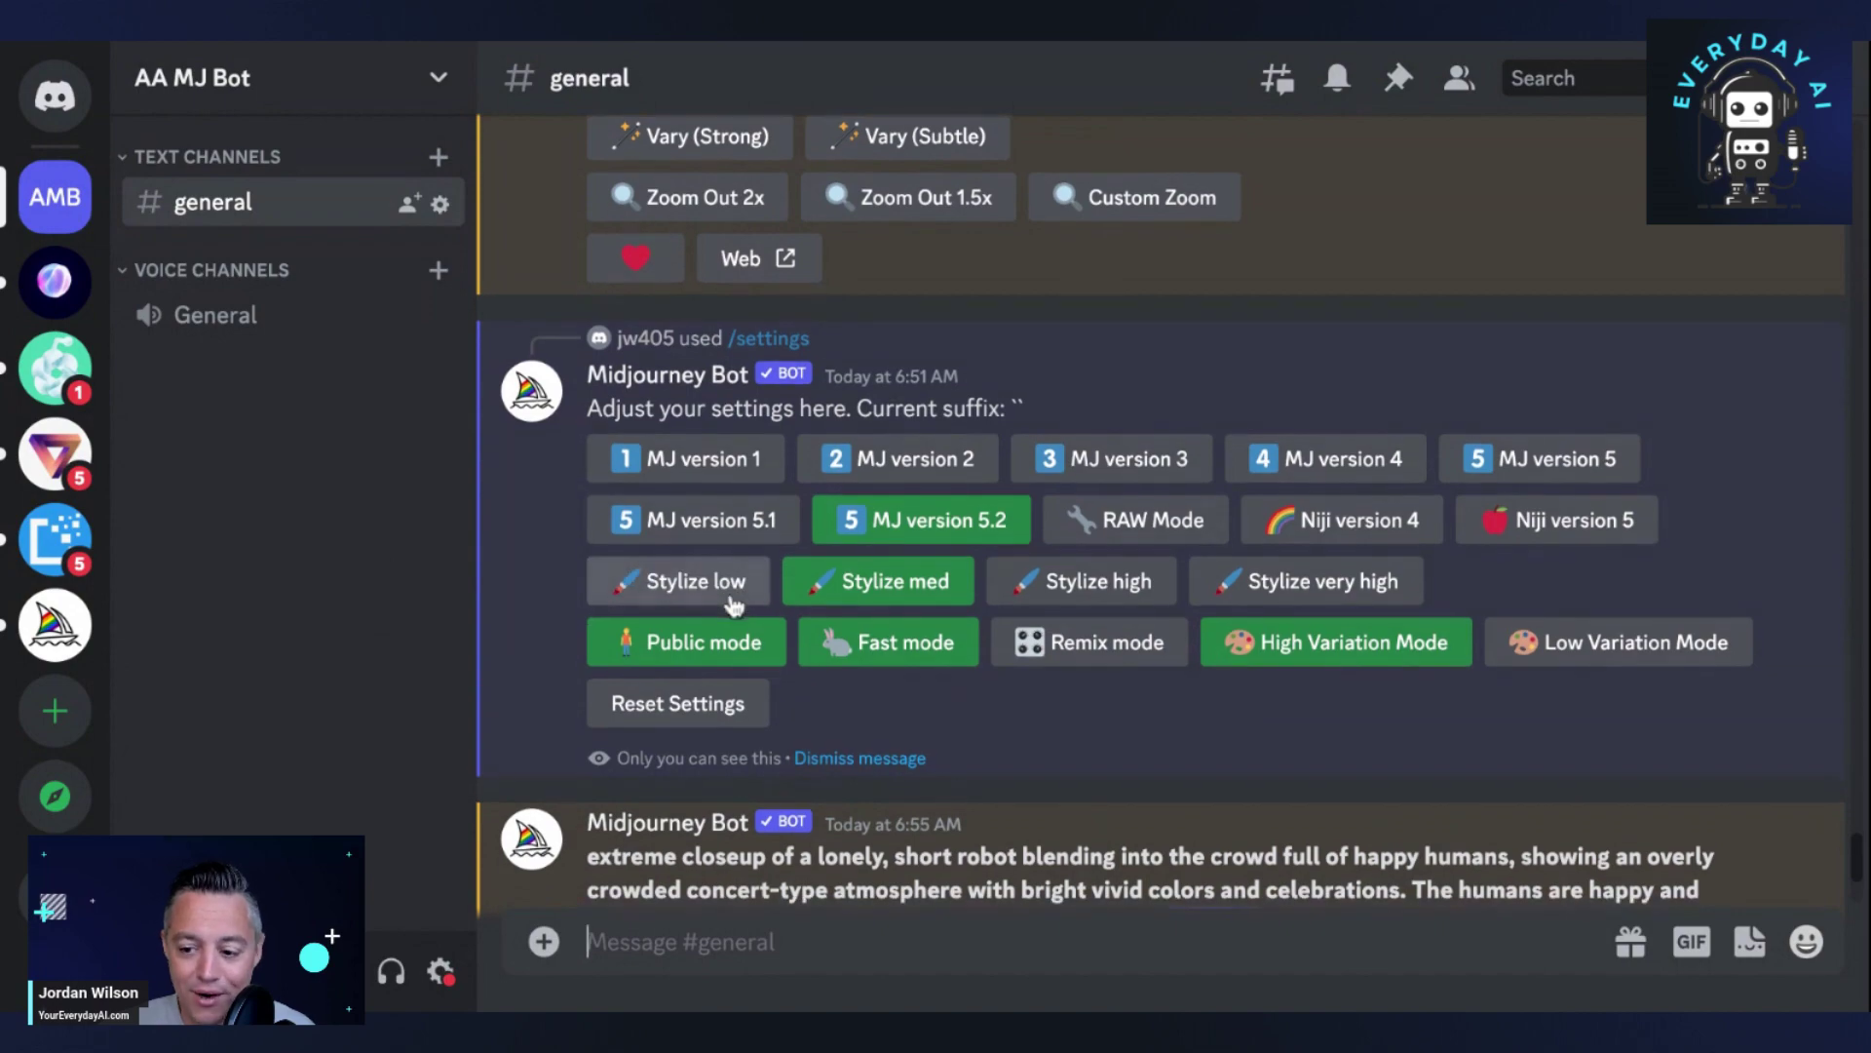
- Review the Midjourney bot's settings message and the latest grid of lonely robot concert images in the channel
scroll(921, 719, "down", 1)
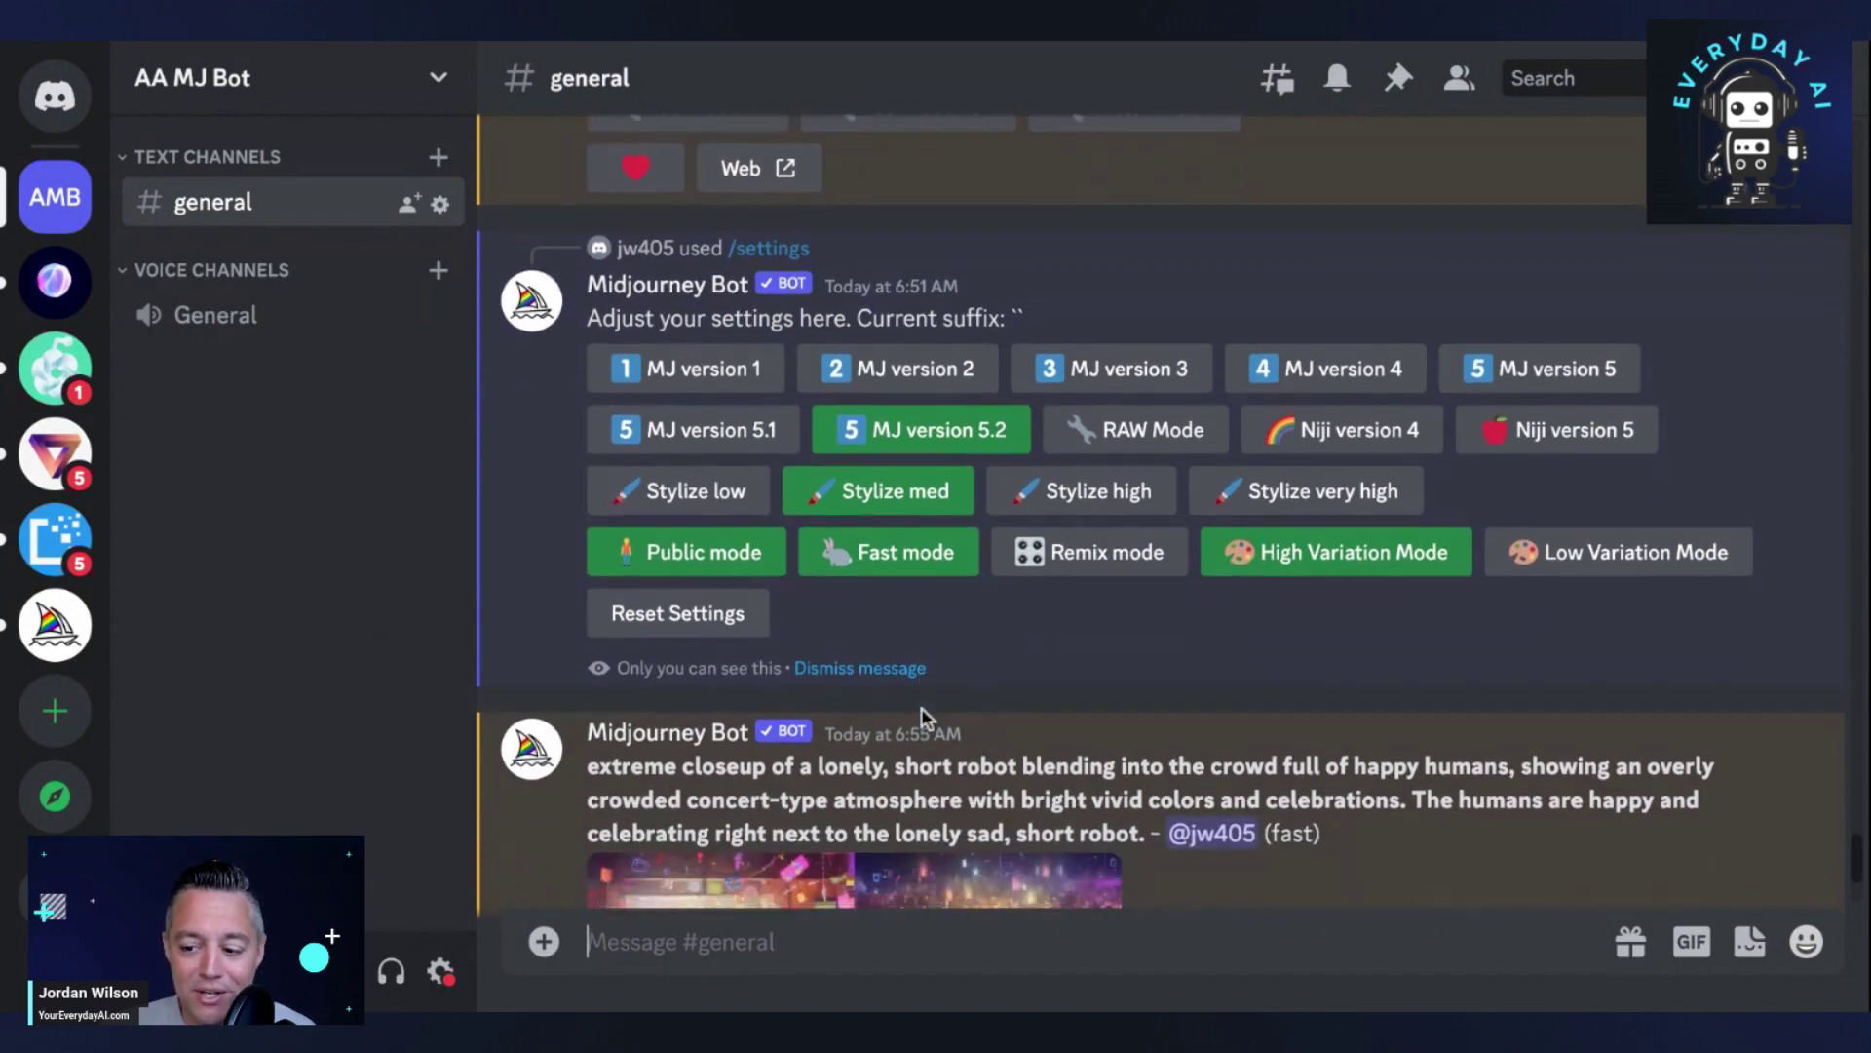
scroll(921, 718, "down", 10)
scroll(928, 719, "up", 10)
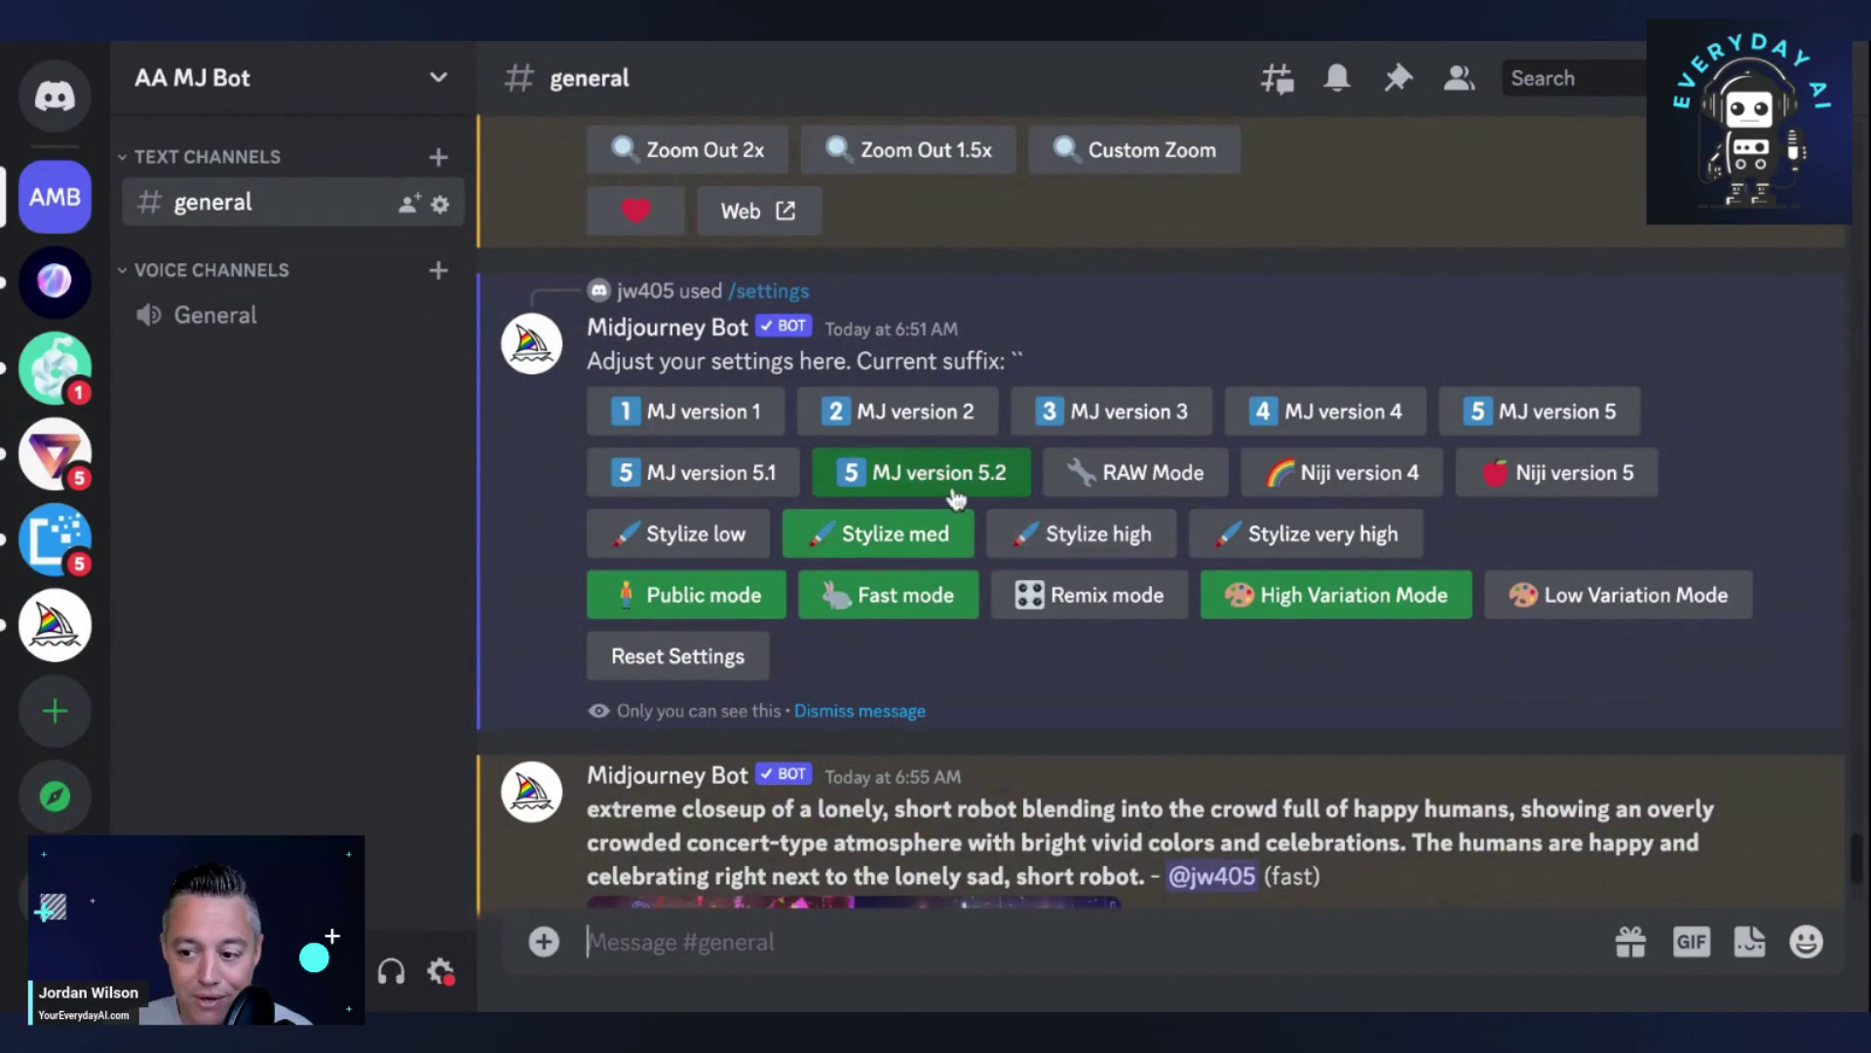
scroll(985, 492, "down", 3)
scroll(984, 493, "up", 4)
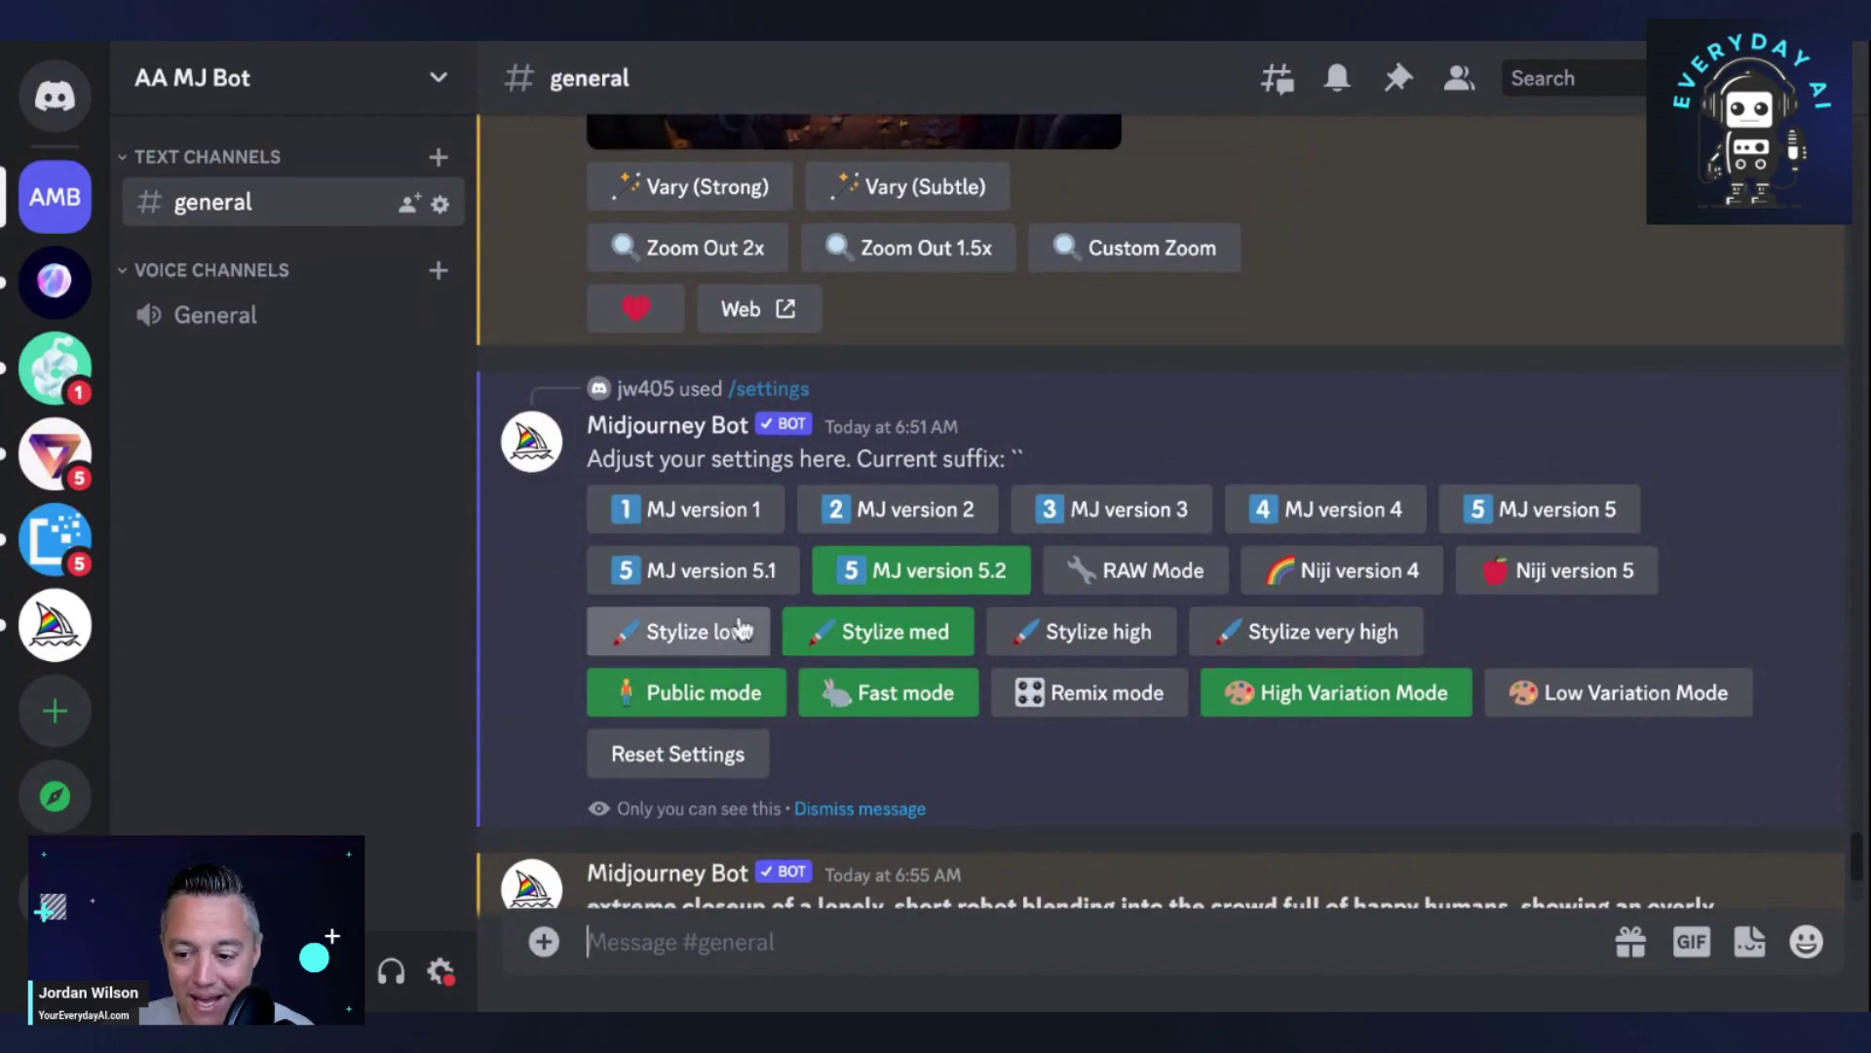
scroll(739, 628, "down", 10)
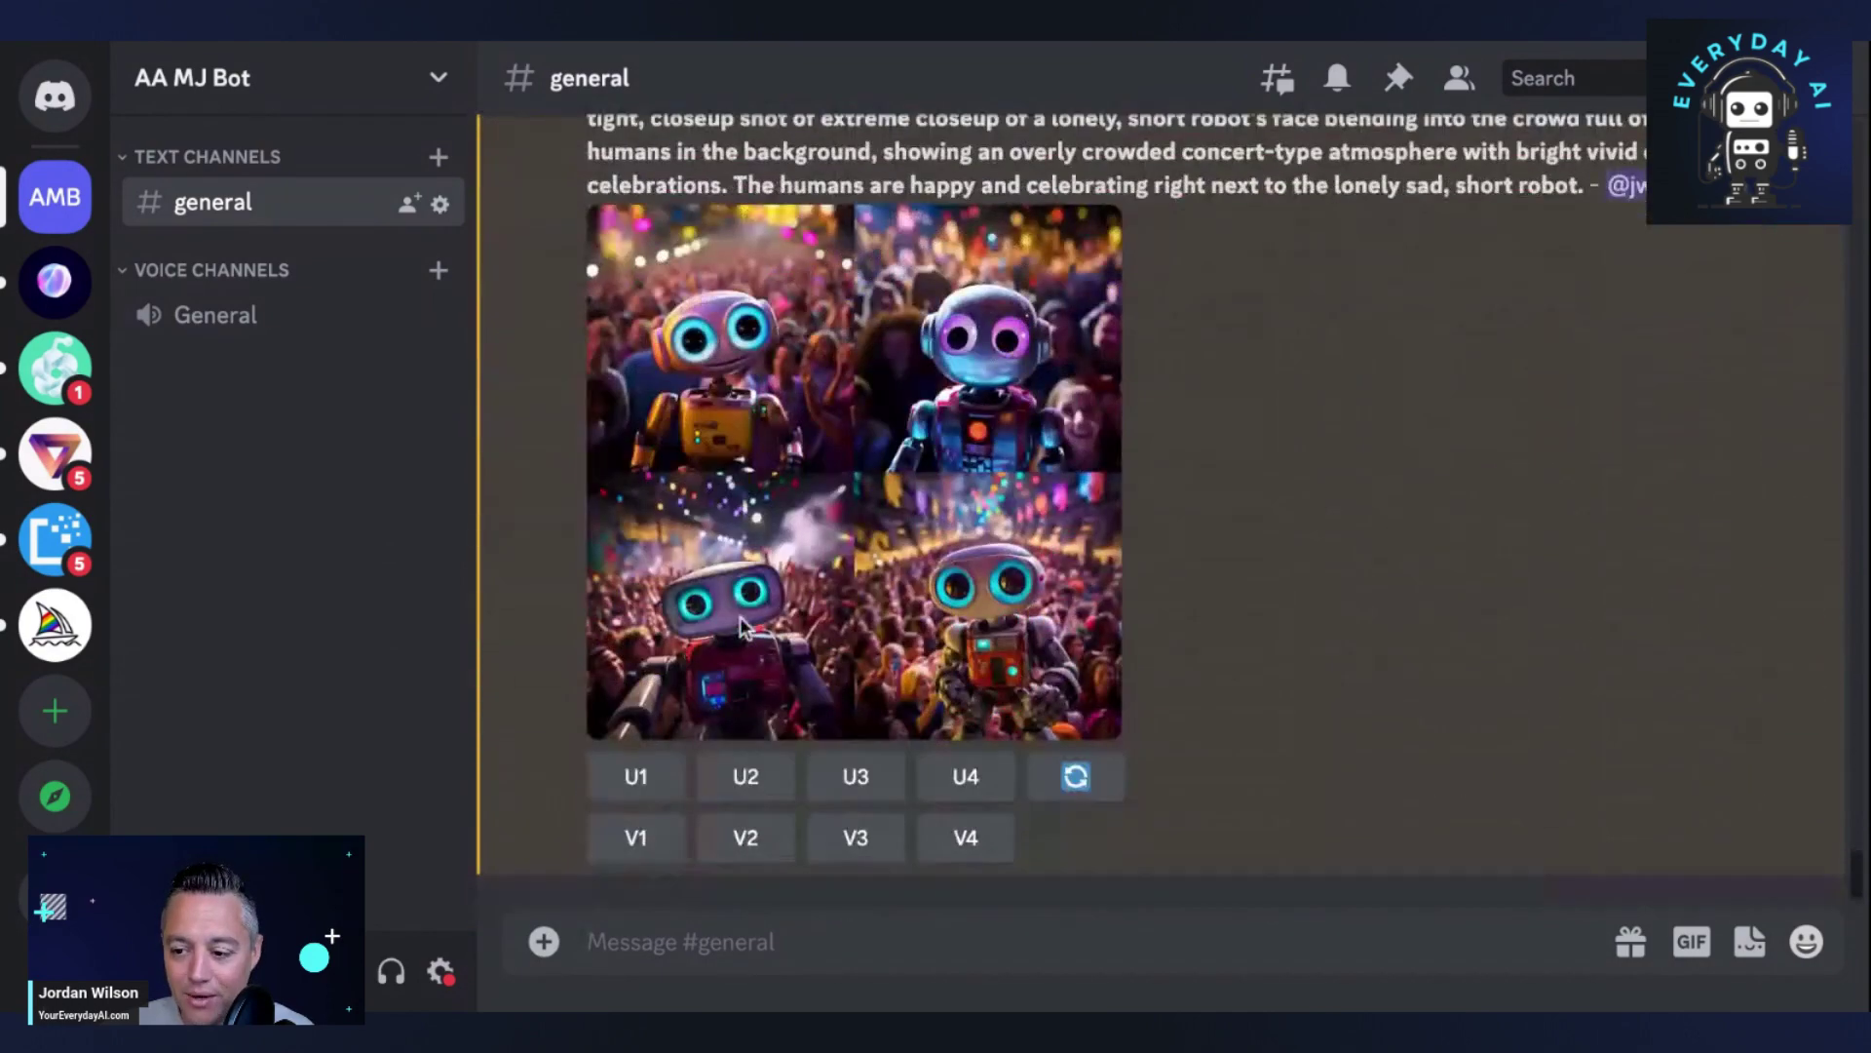
scroll(741, 627, "up", 2)
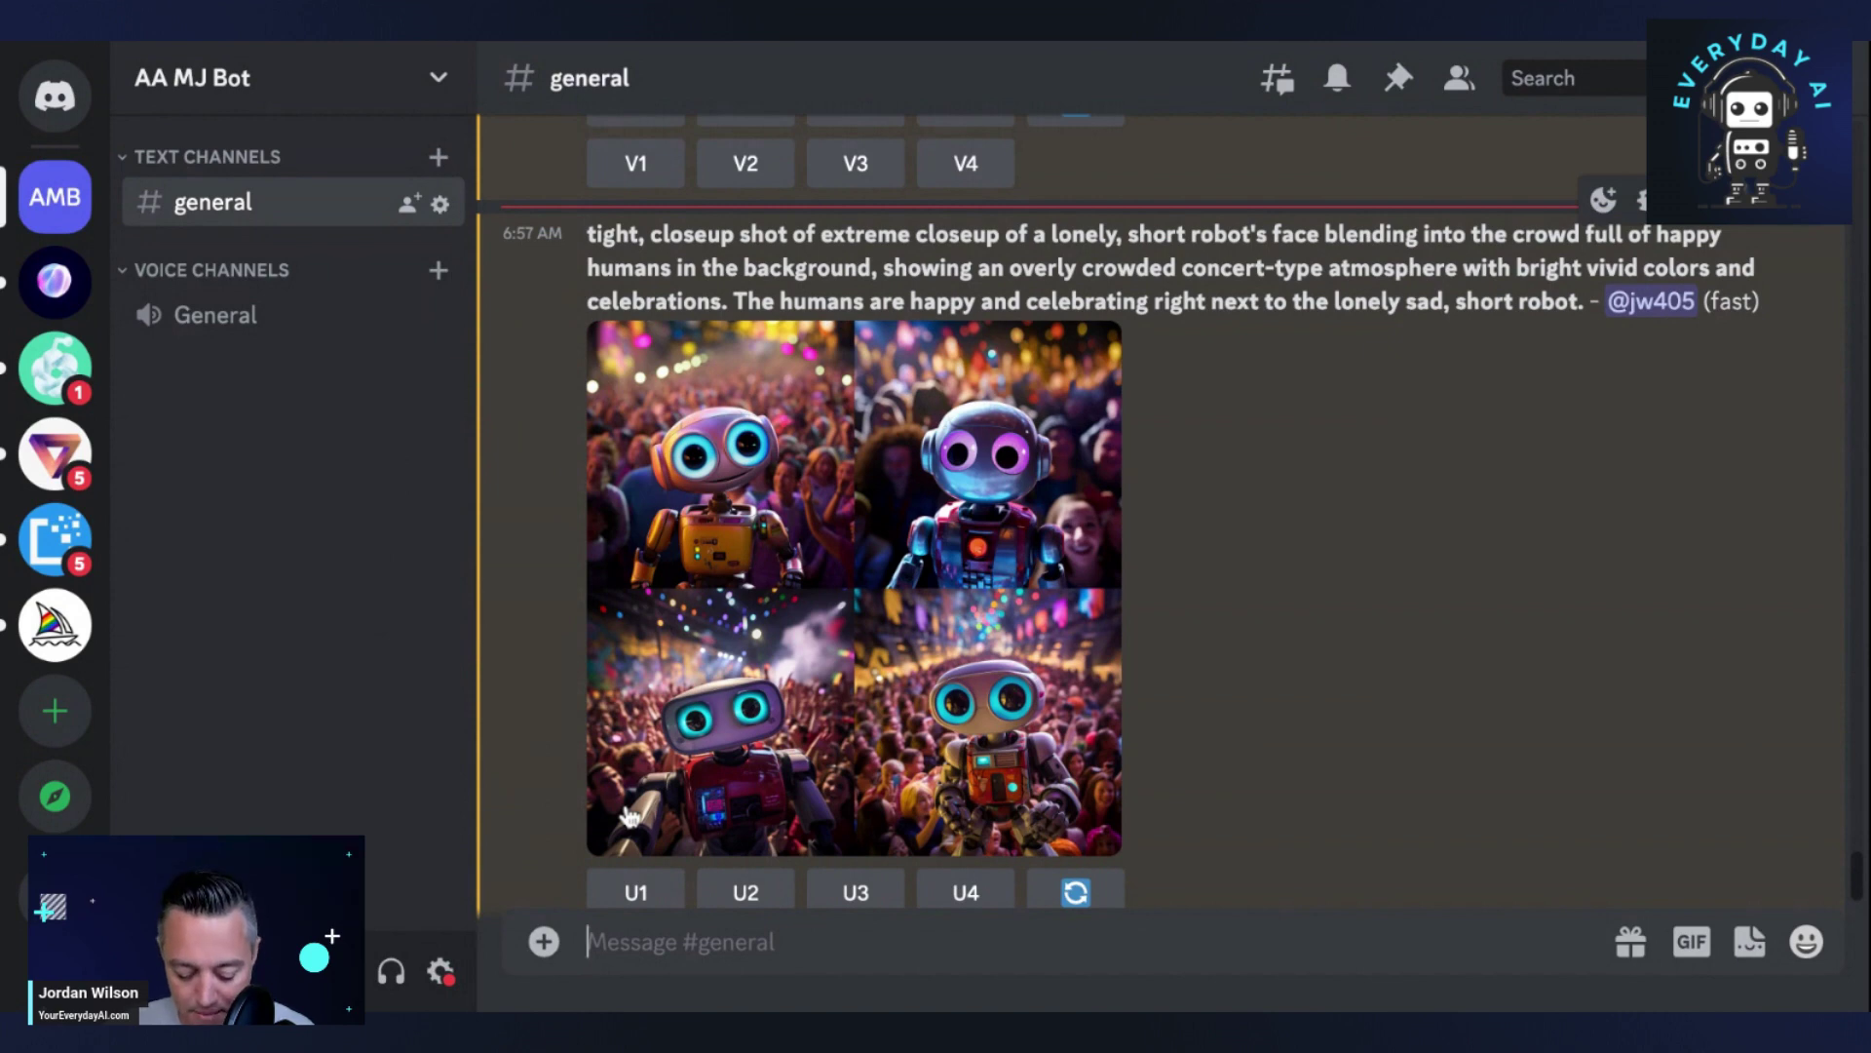
type("/im")
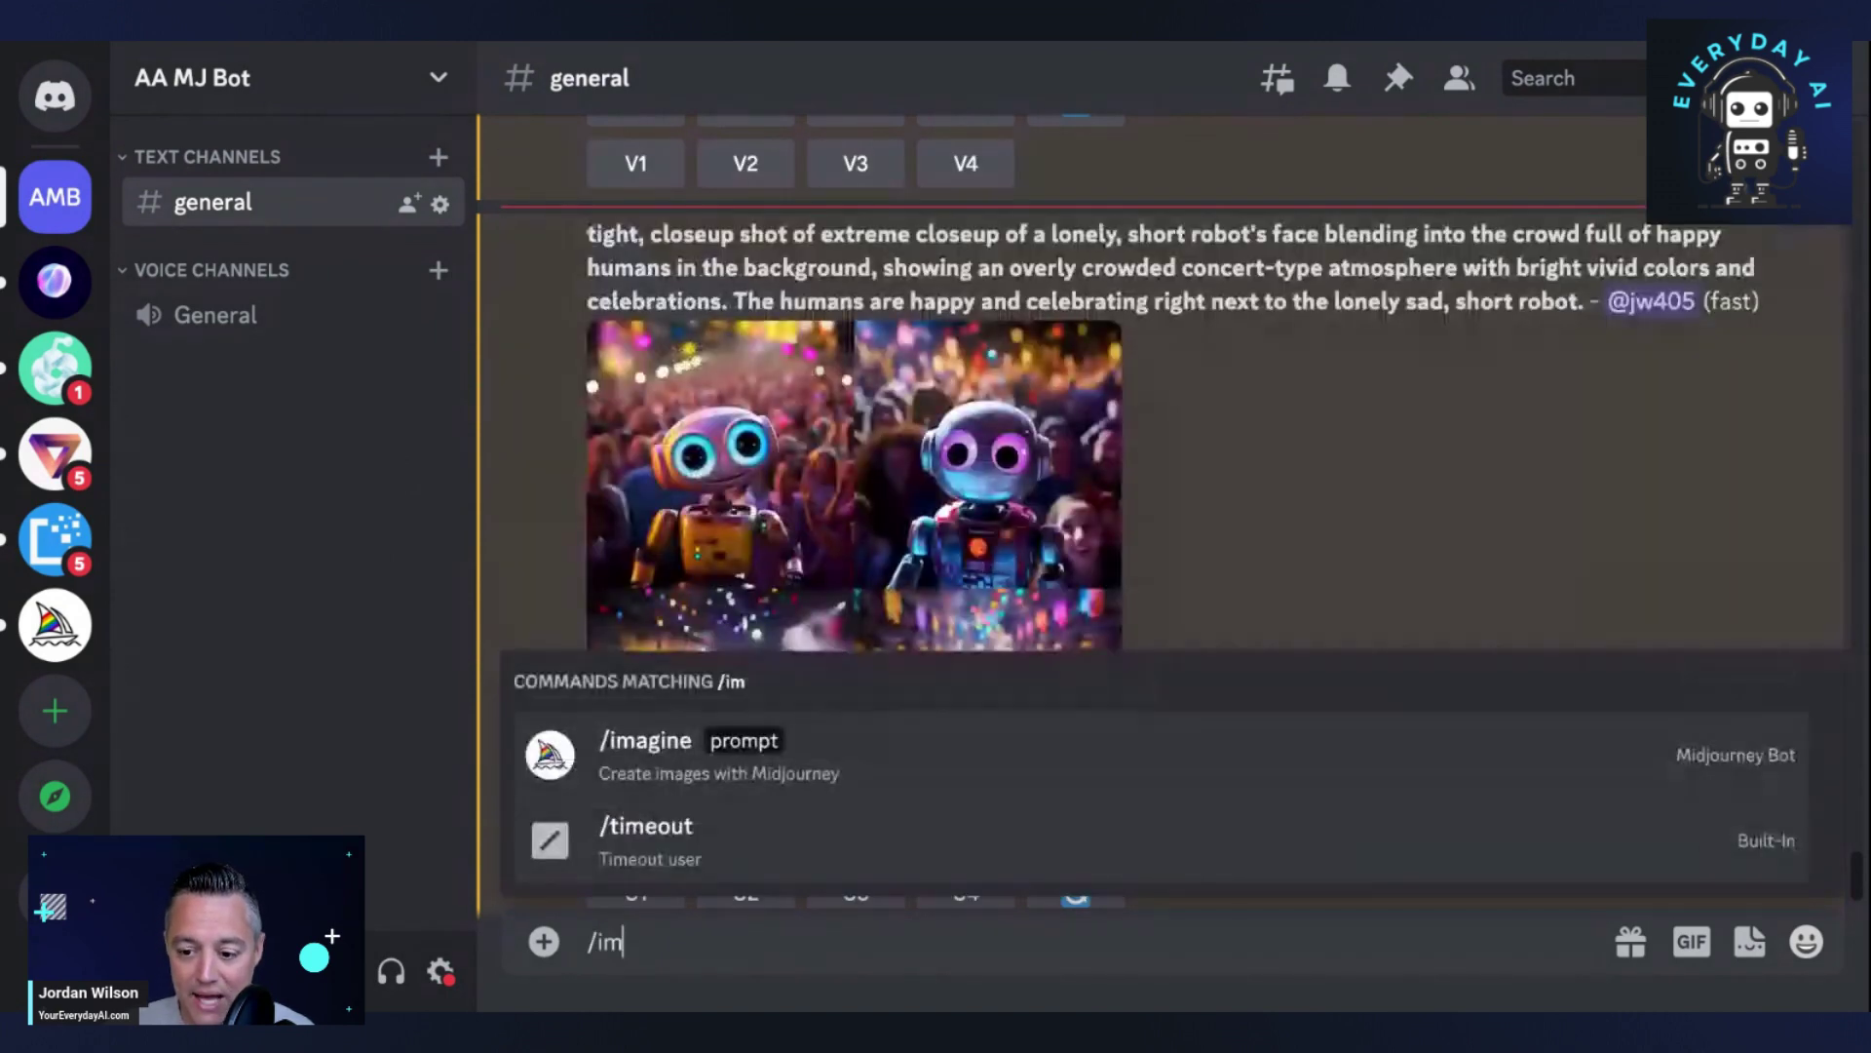
key("Tab")
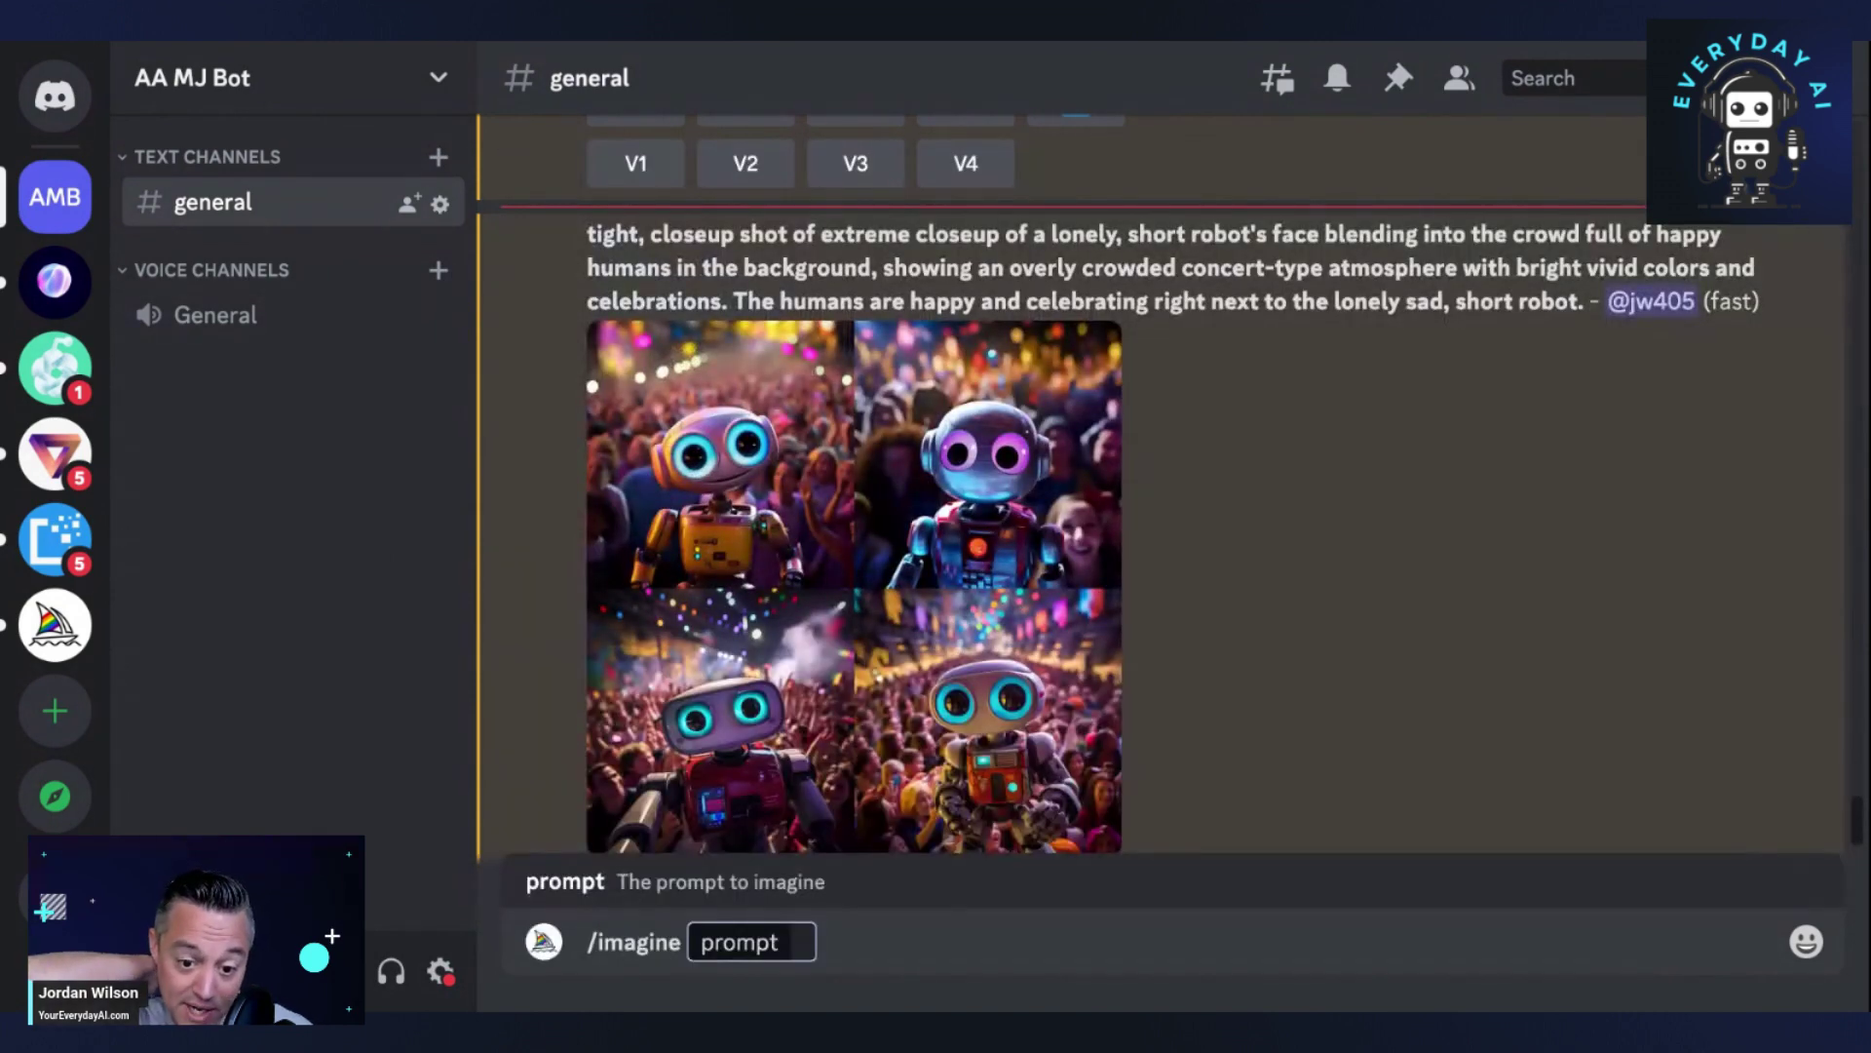
key("BackSpace")
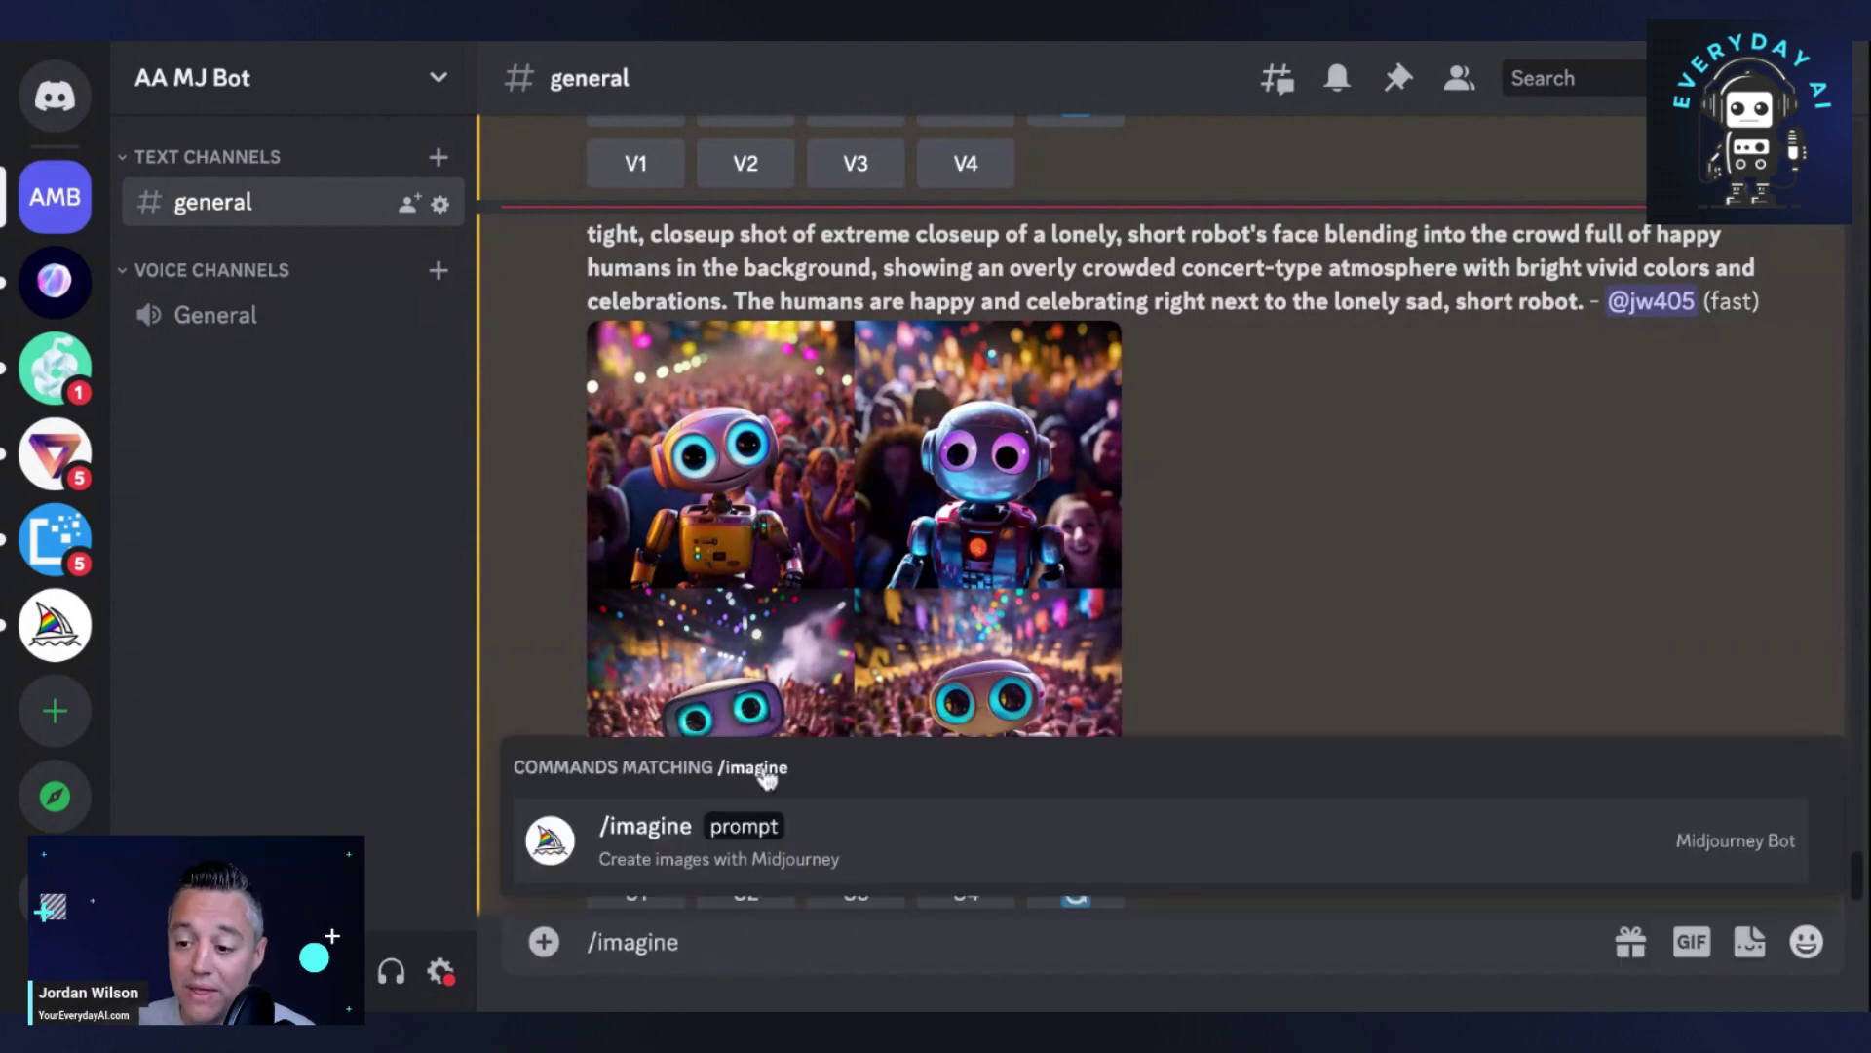
left_click(1260, 573)
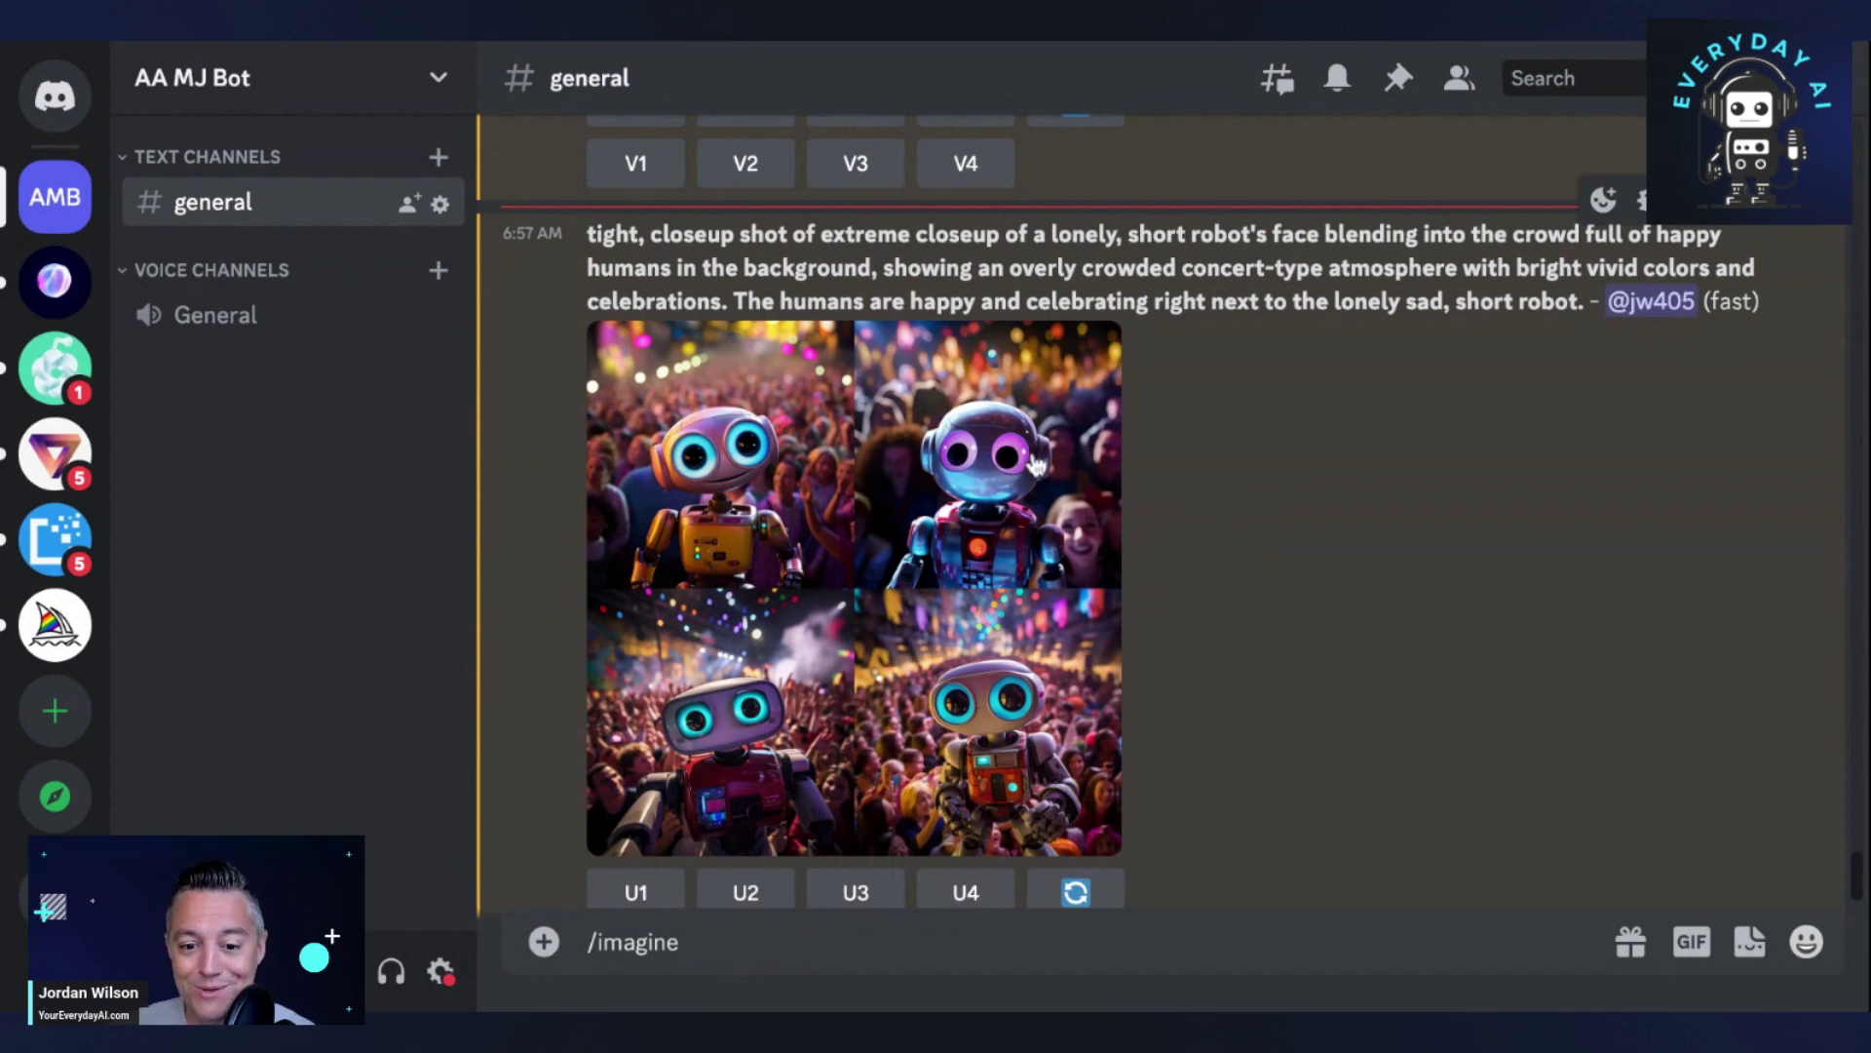
- Upscale the second image of the latest closeup robot grid and generate 2x zoomed-out versions of it
scroll(1026, 477, "down", 1)
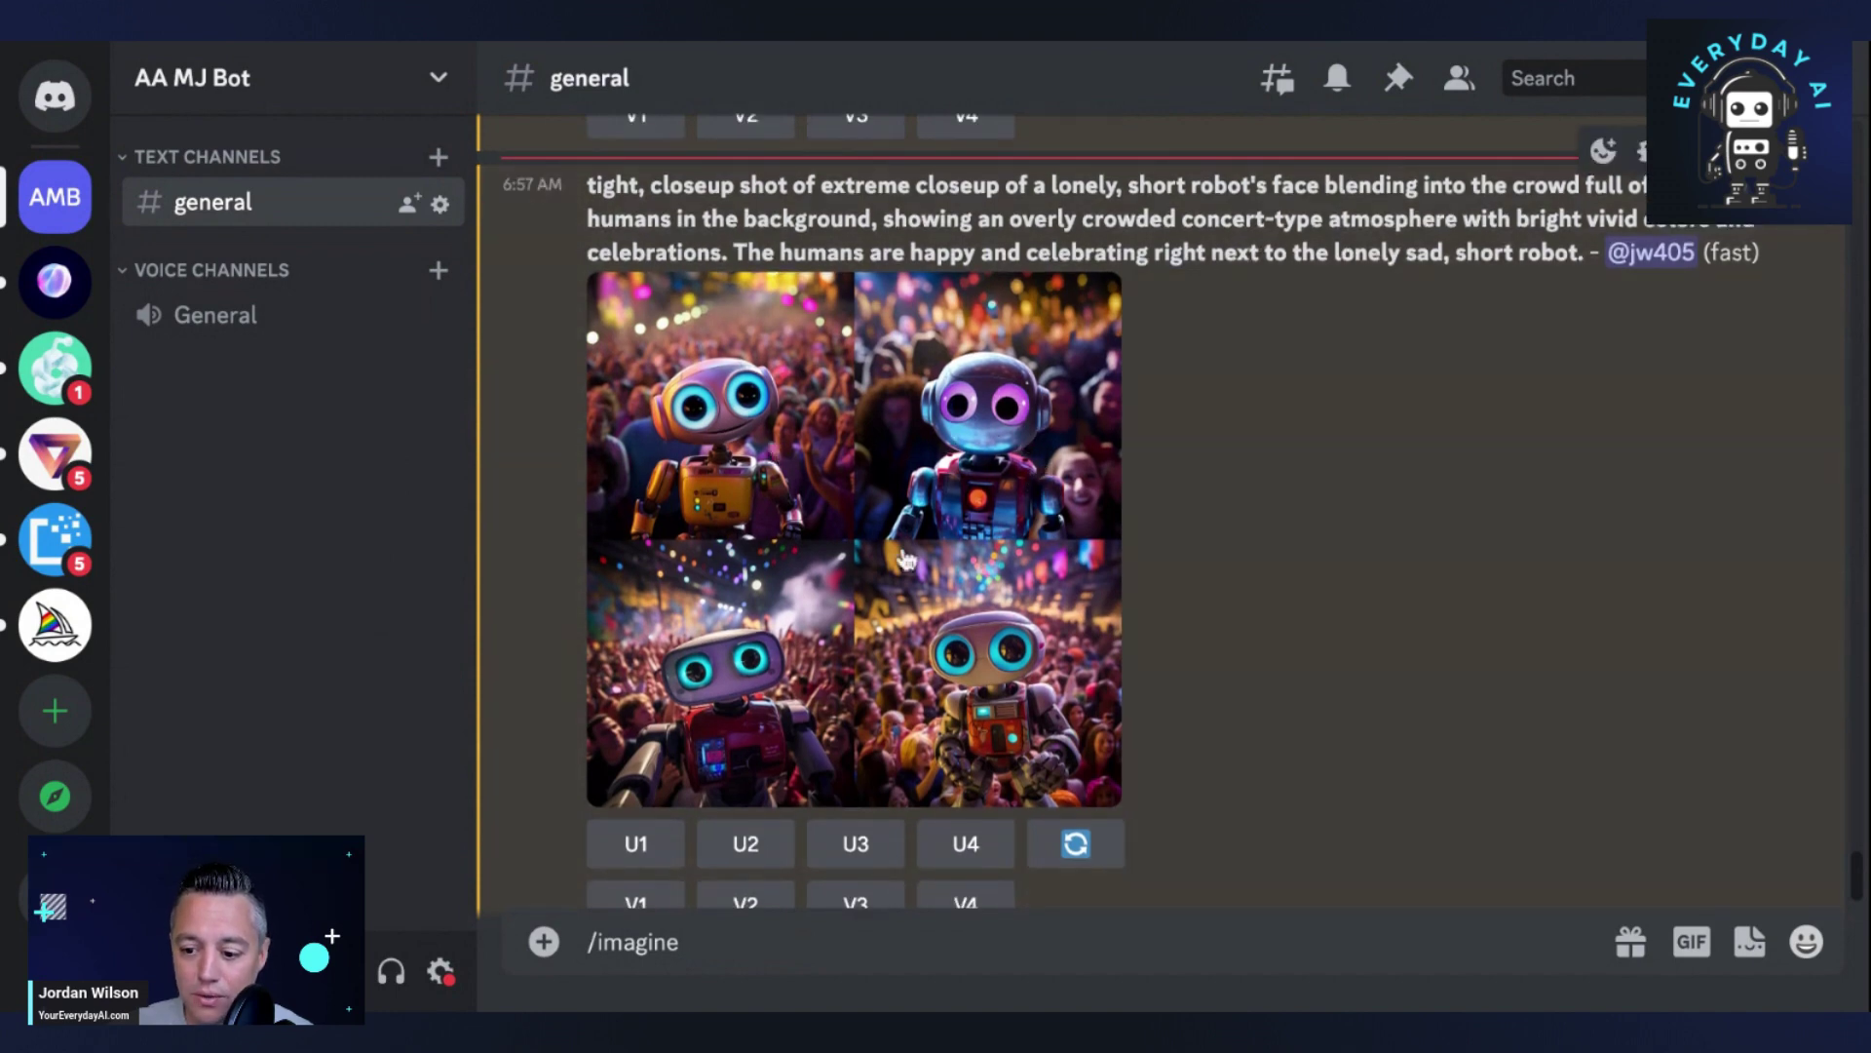
left_click(767, 863)
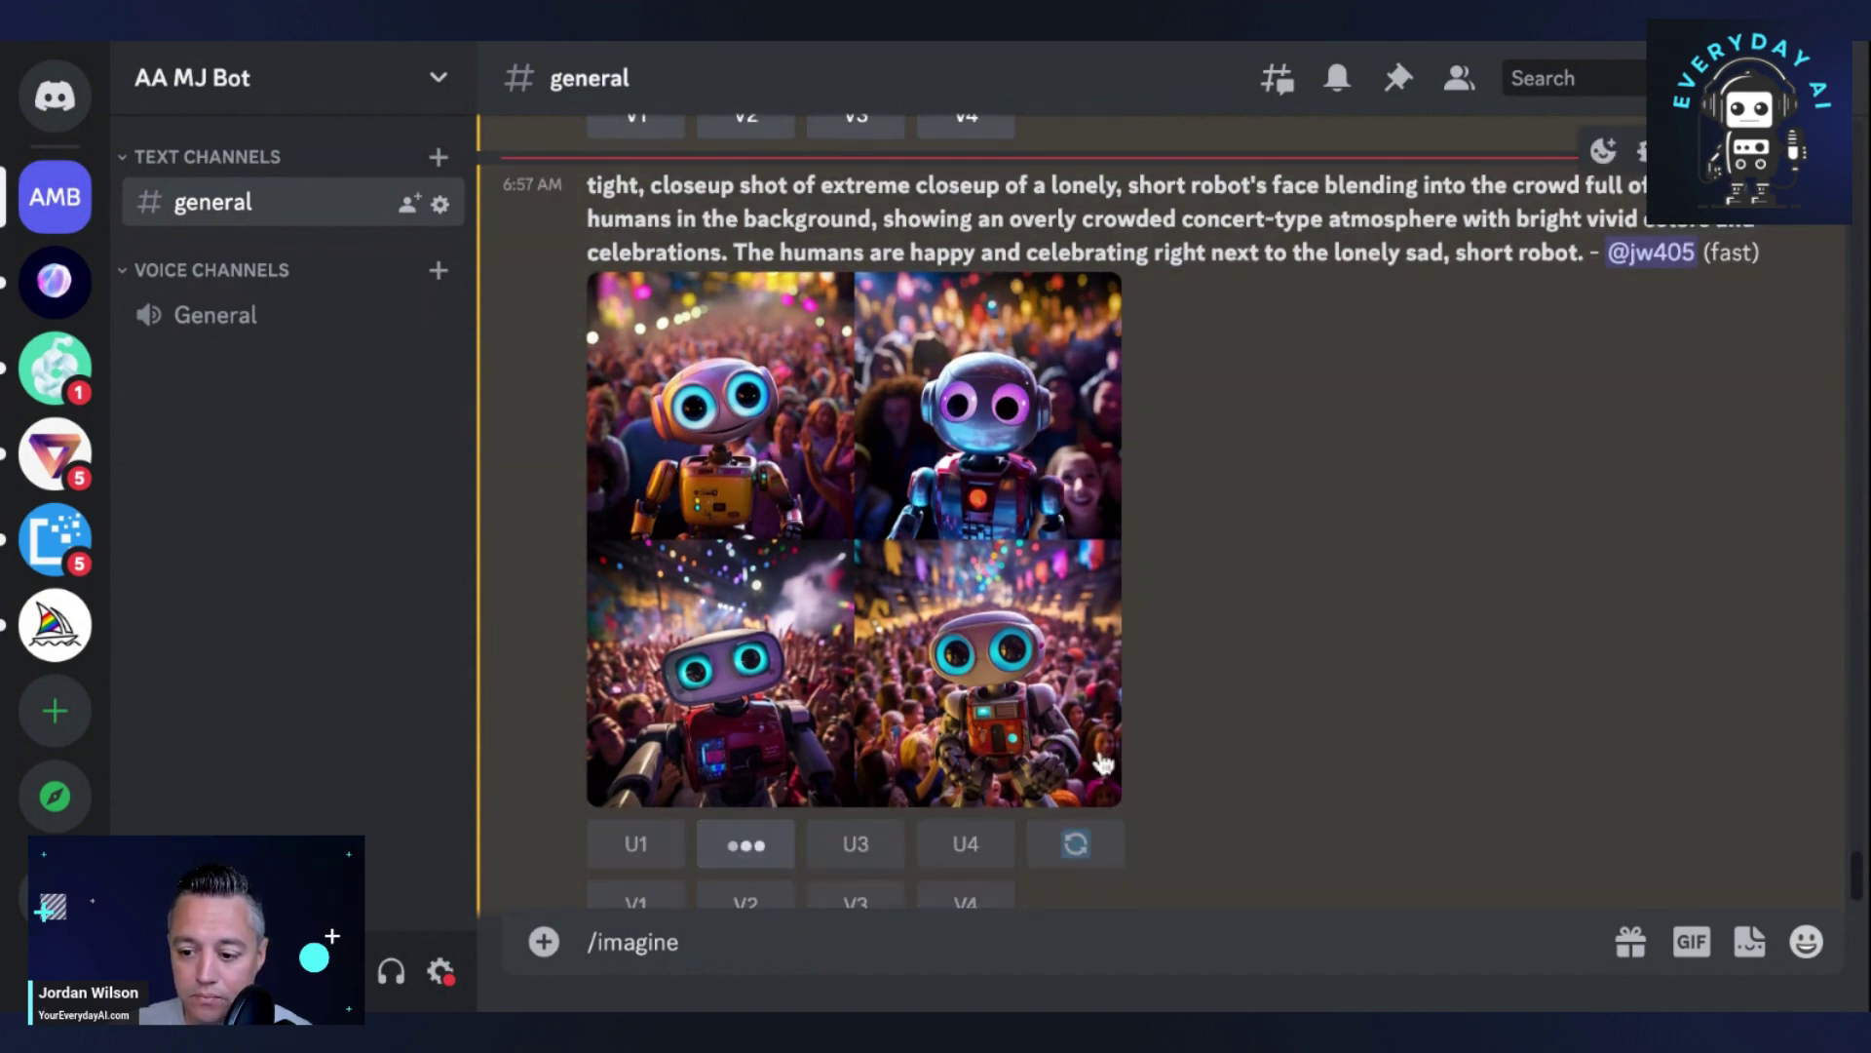
scroll(1199, 743, "down", 8)
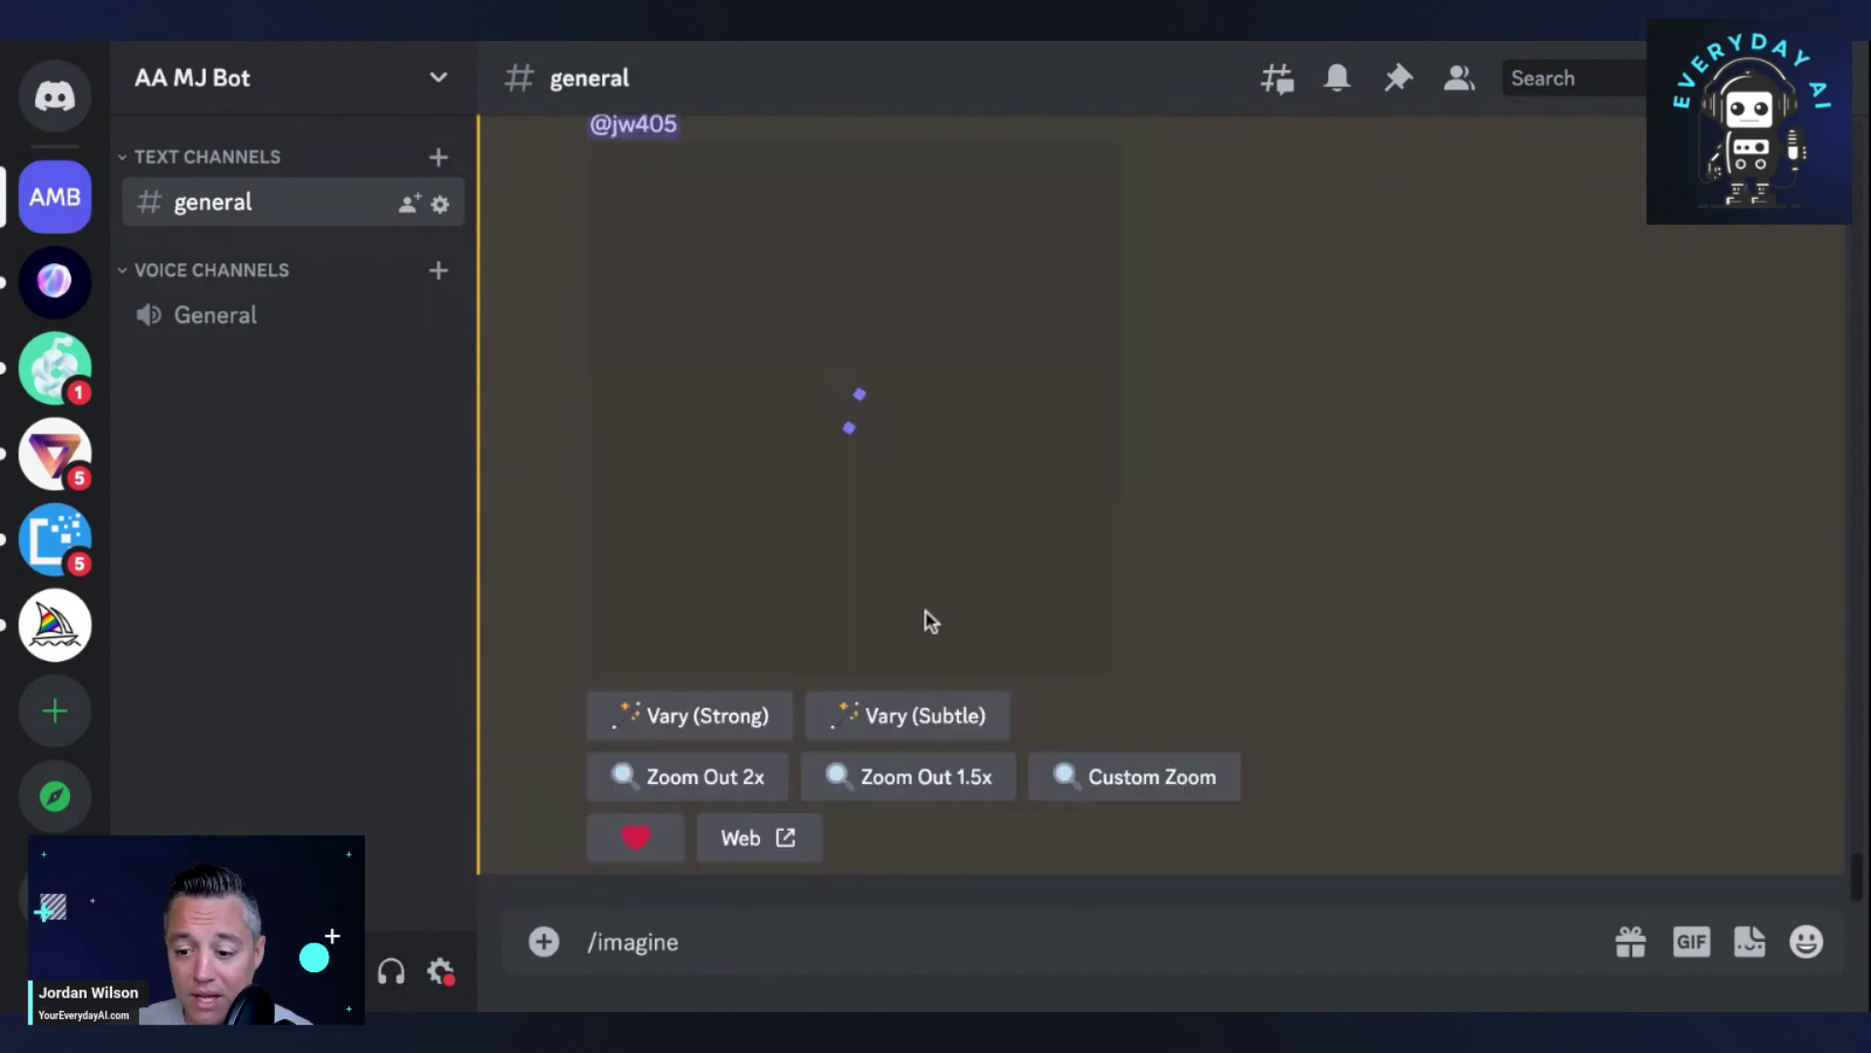
scroll(1069, 656, "up", 2)
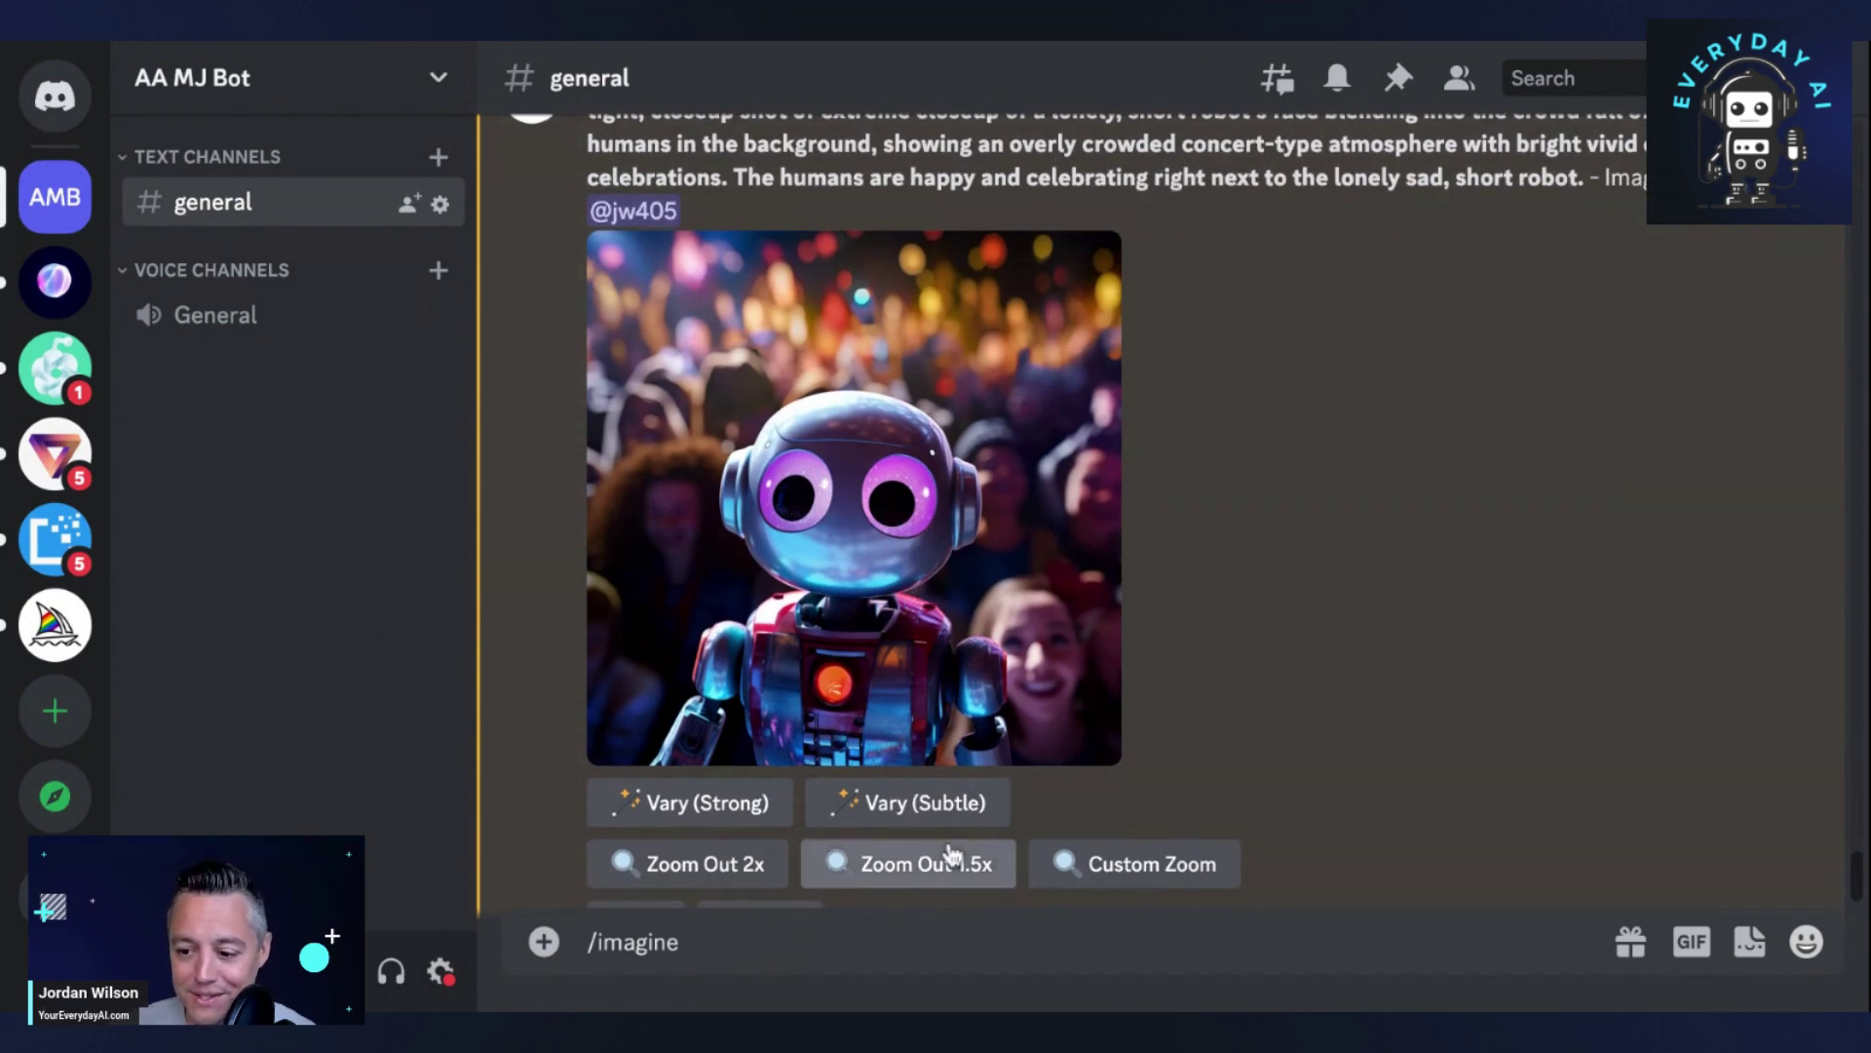
scroll(960, 702, "down", 1)
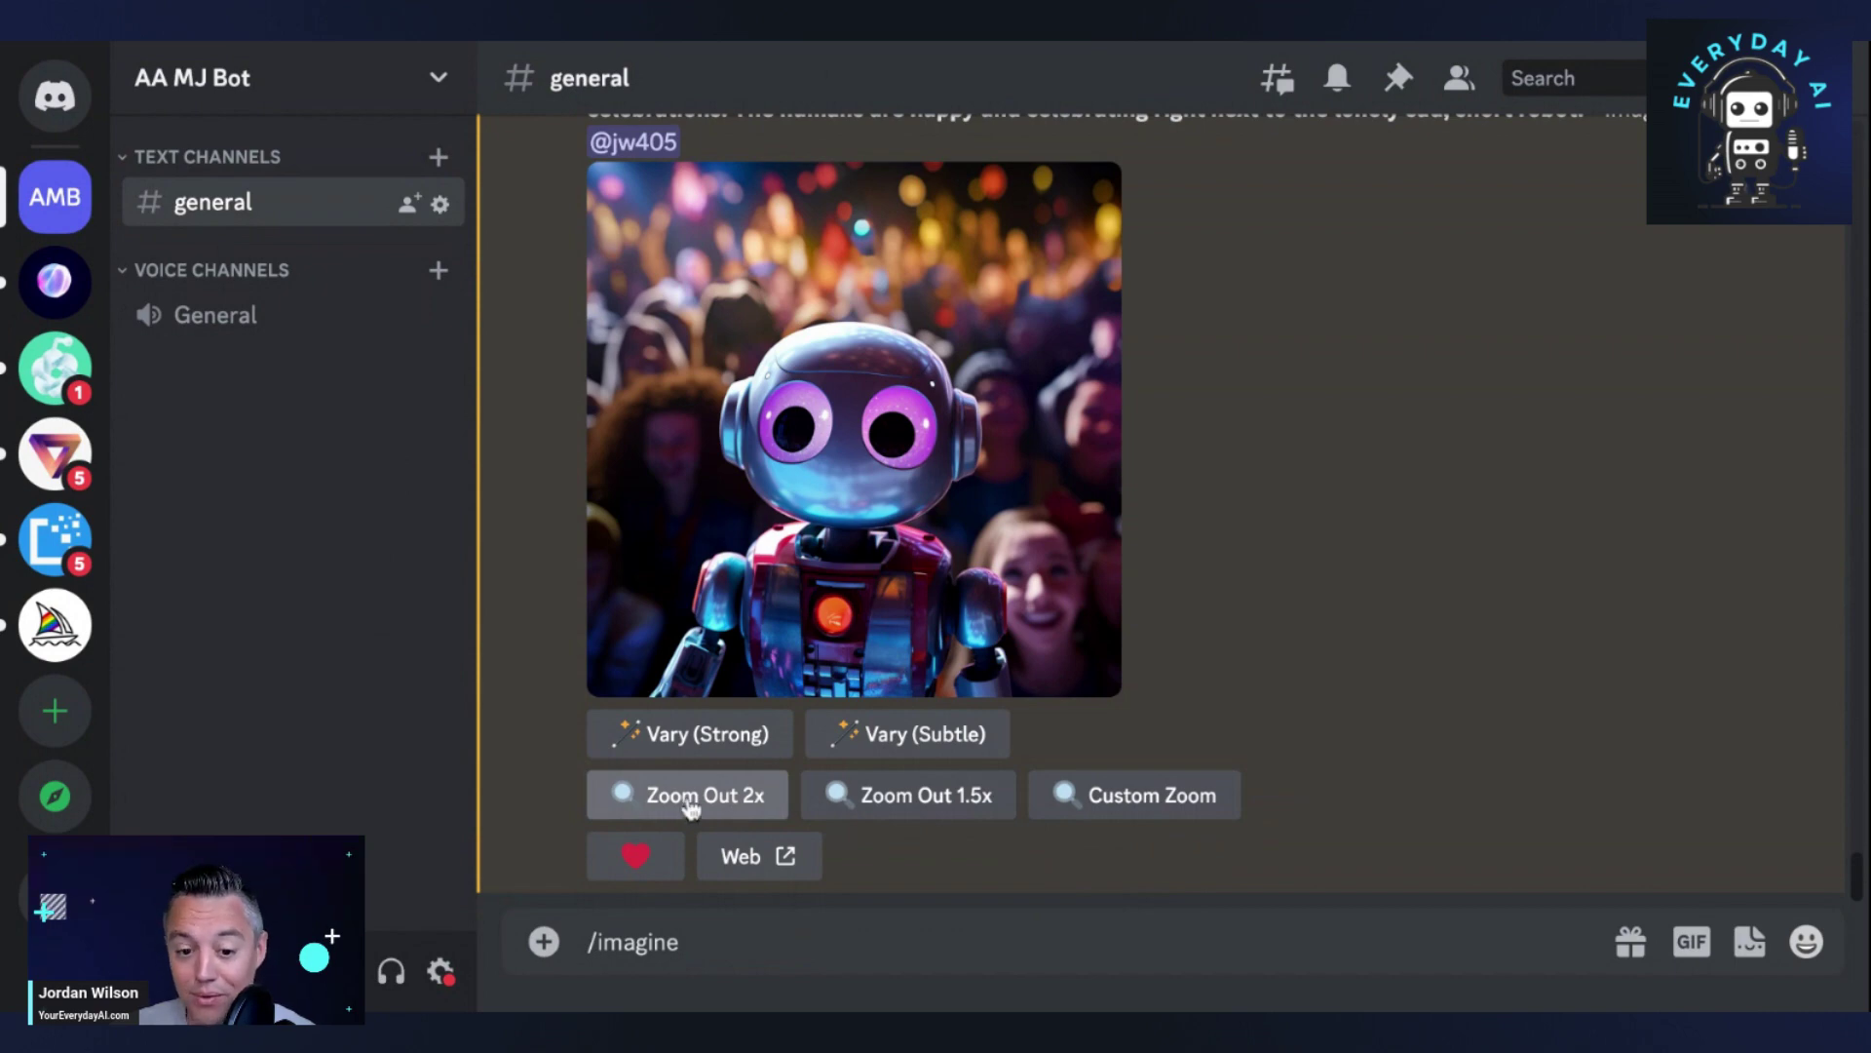
left_click(745, 817)
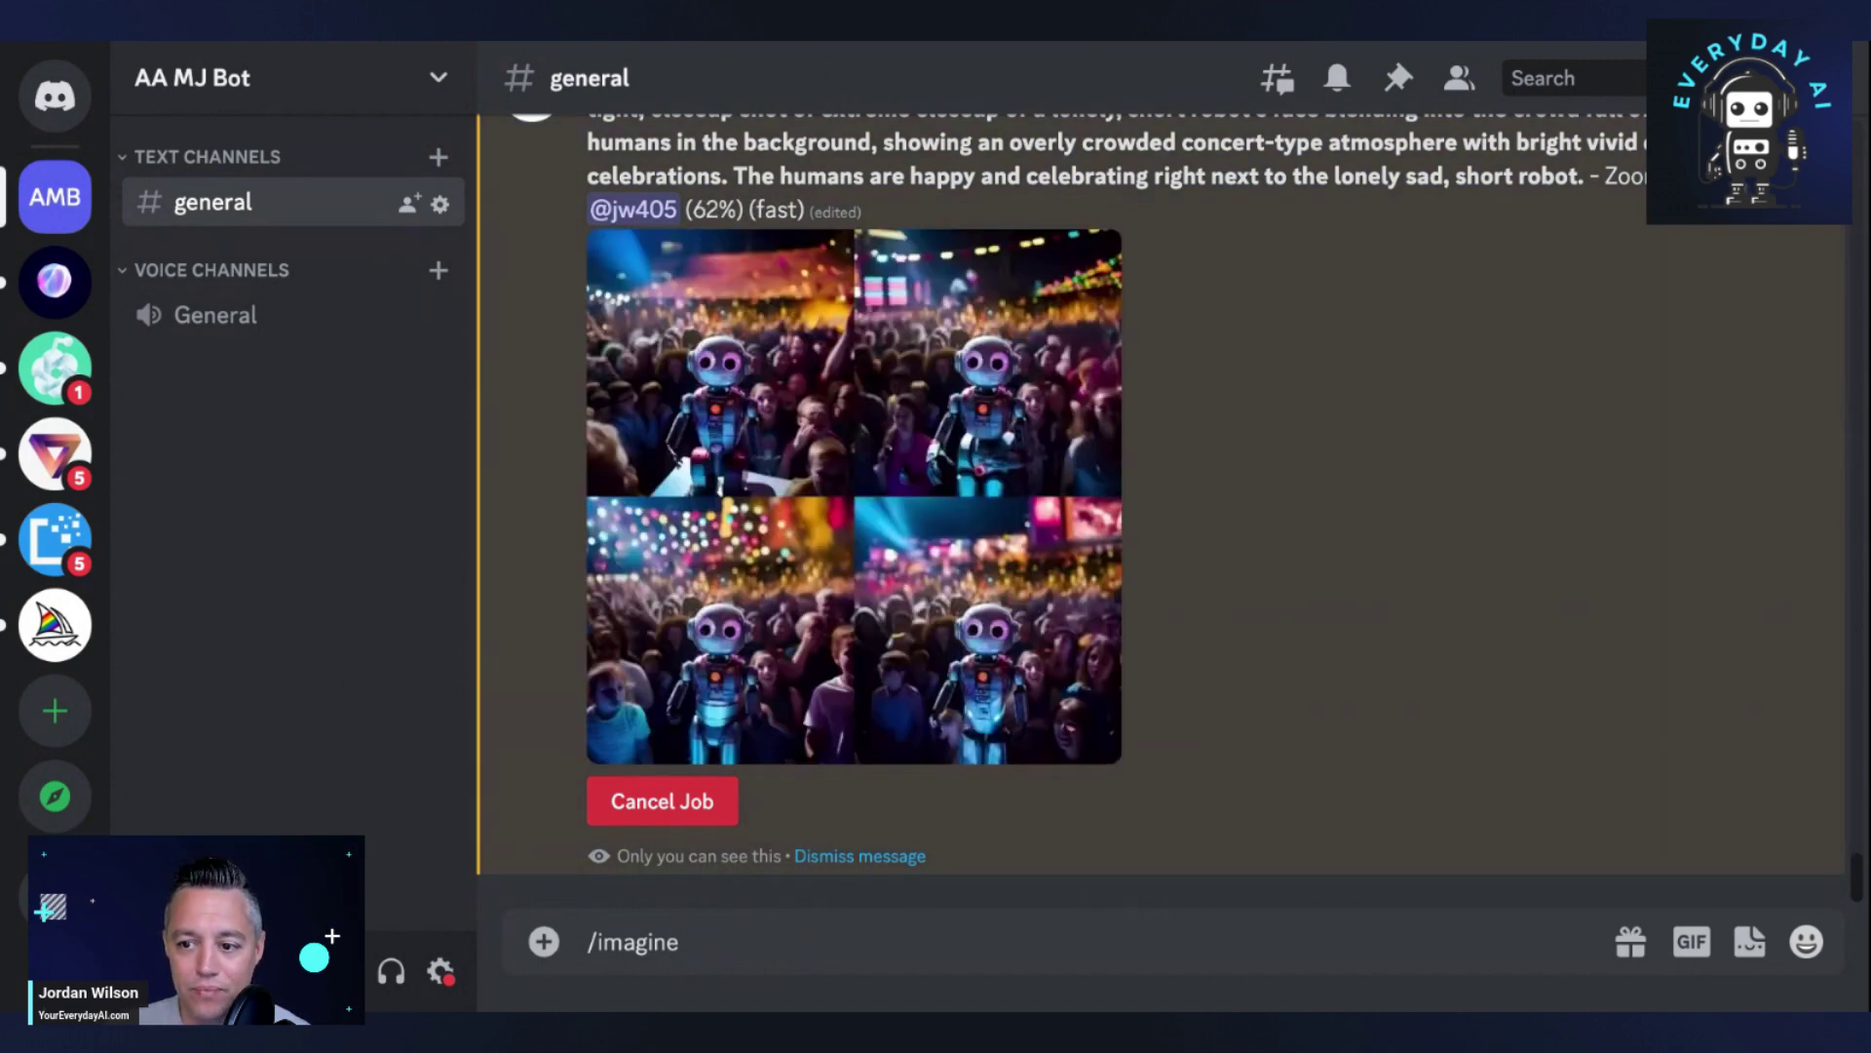
- Switch to Runway's Frame Interpolation page and examine its description and sample transition video
key("alt+Tab")
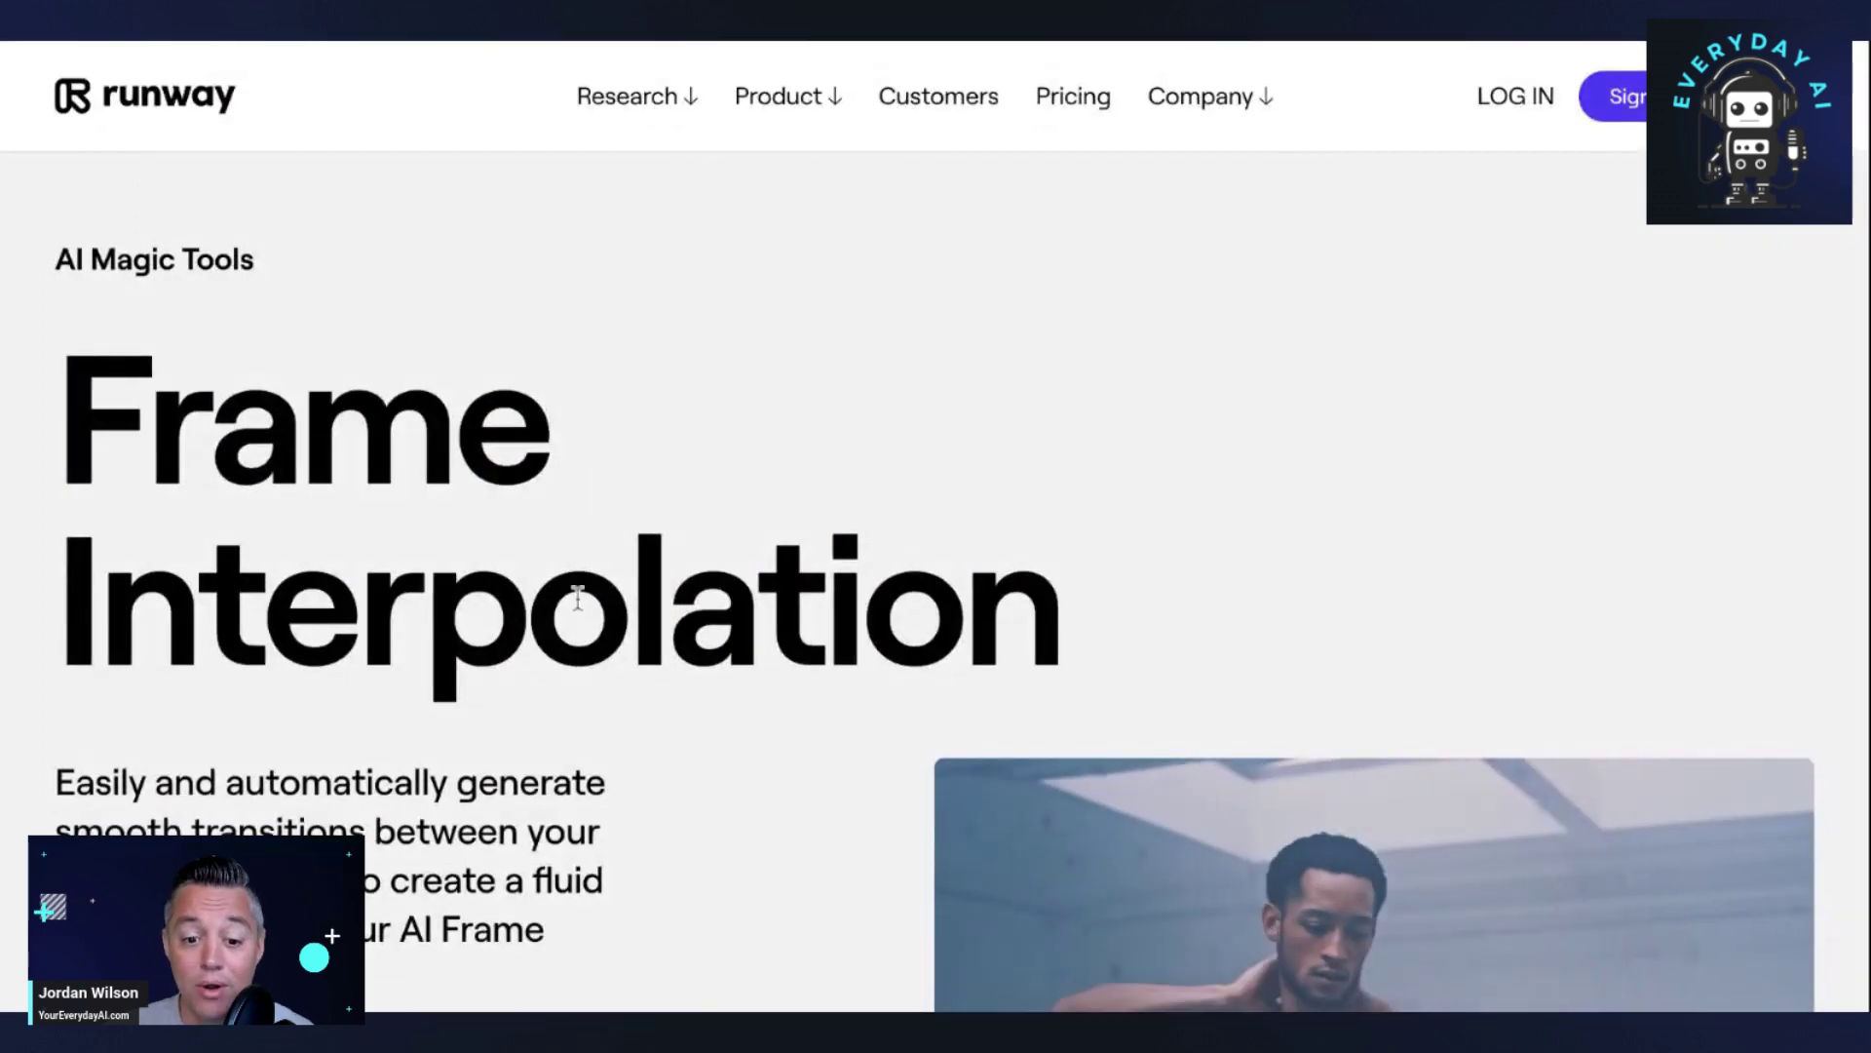
scroll(580, 585, "down", 1)
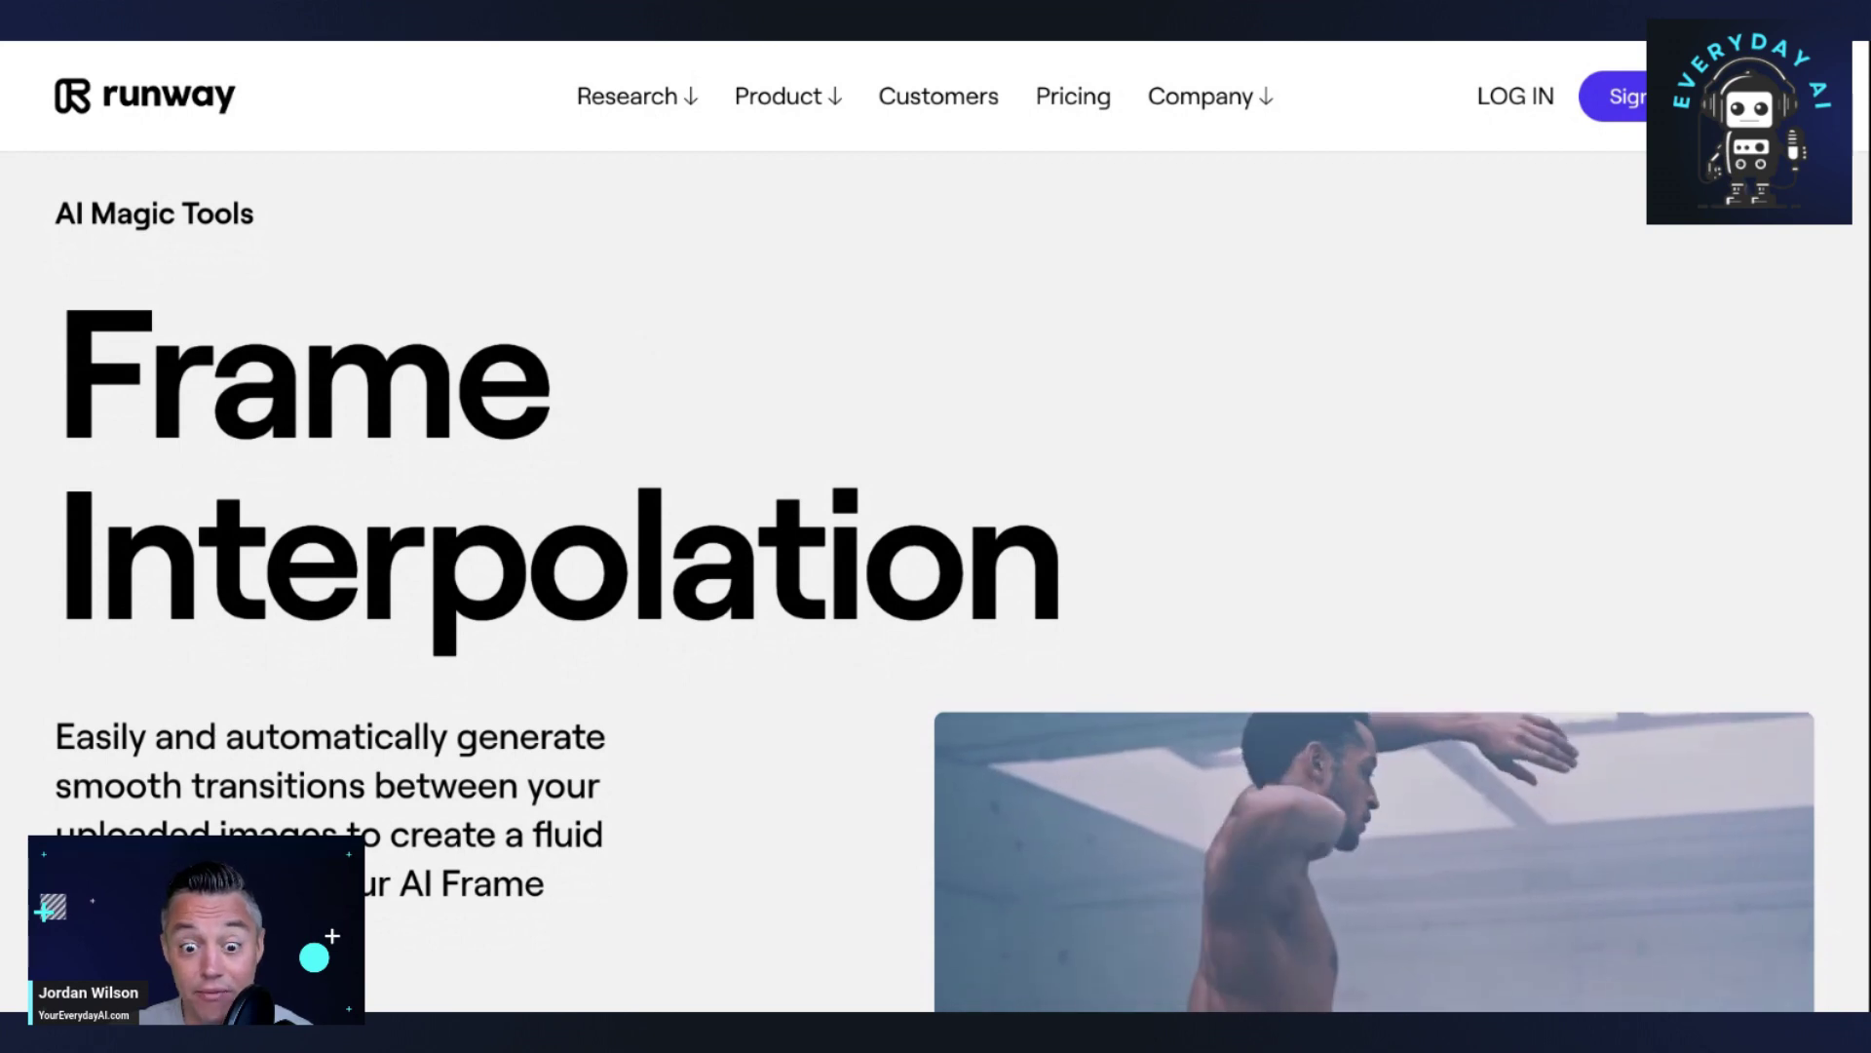
scroll(322, 386, "down", 1)
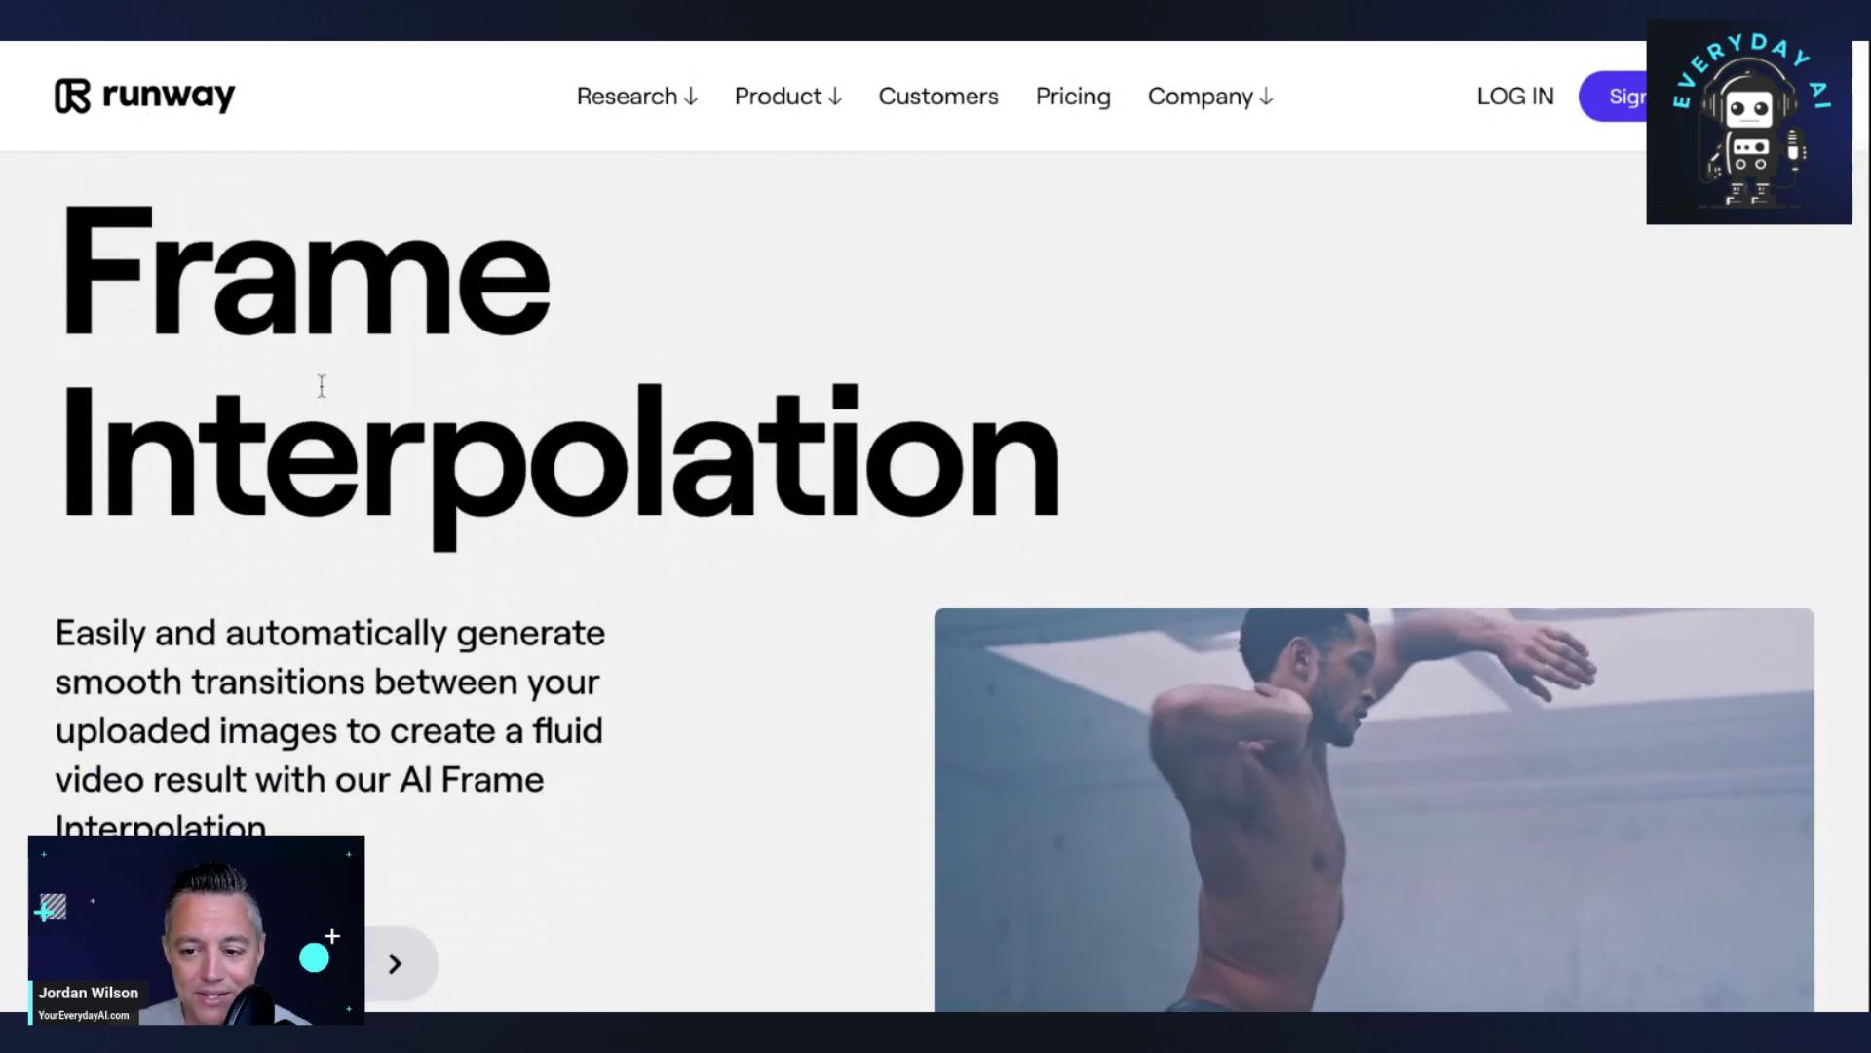
scroll(209, 317, "down", 1)
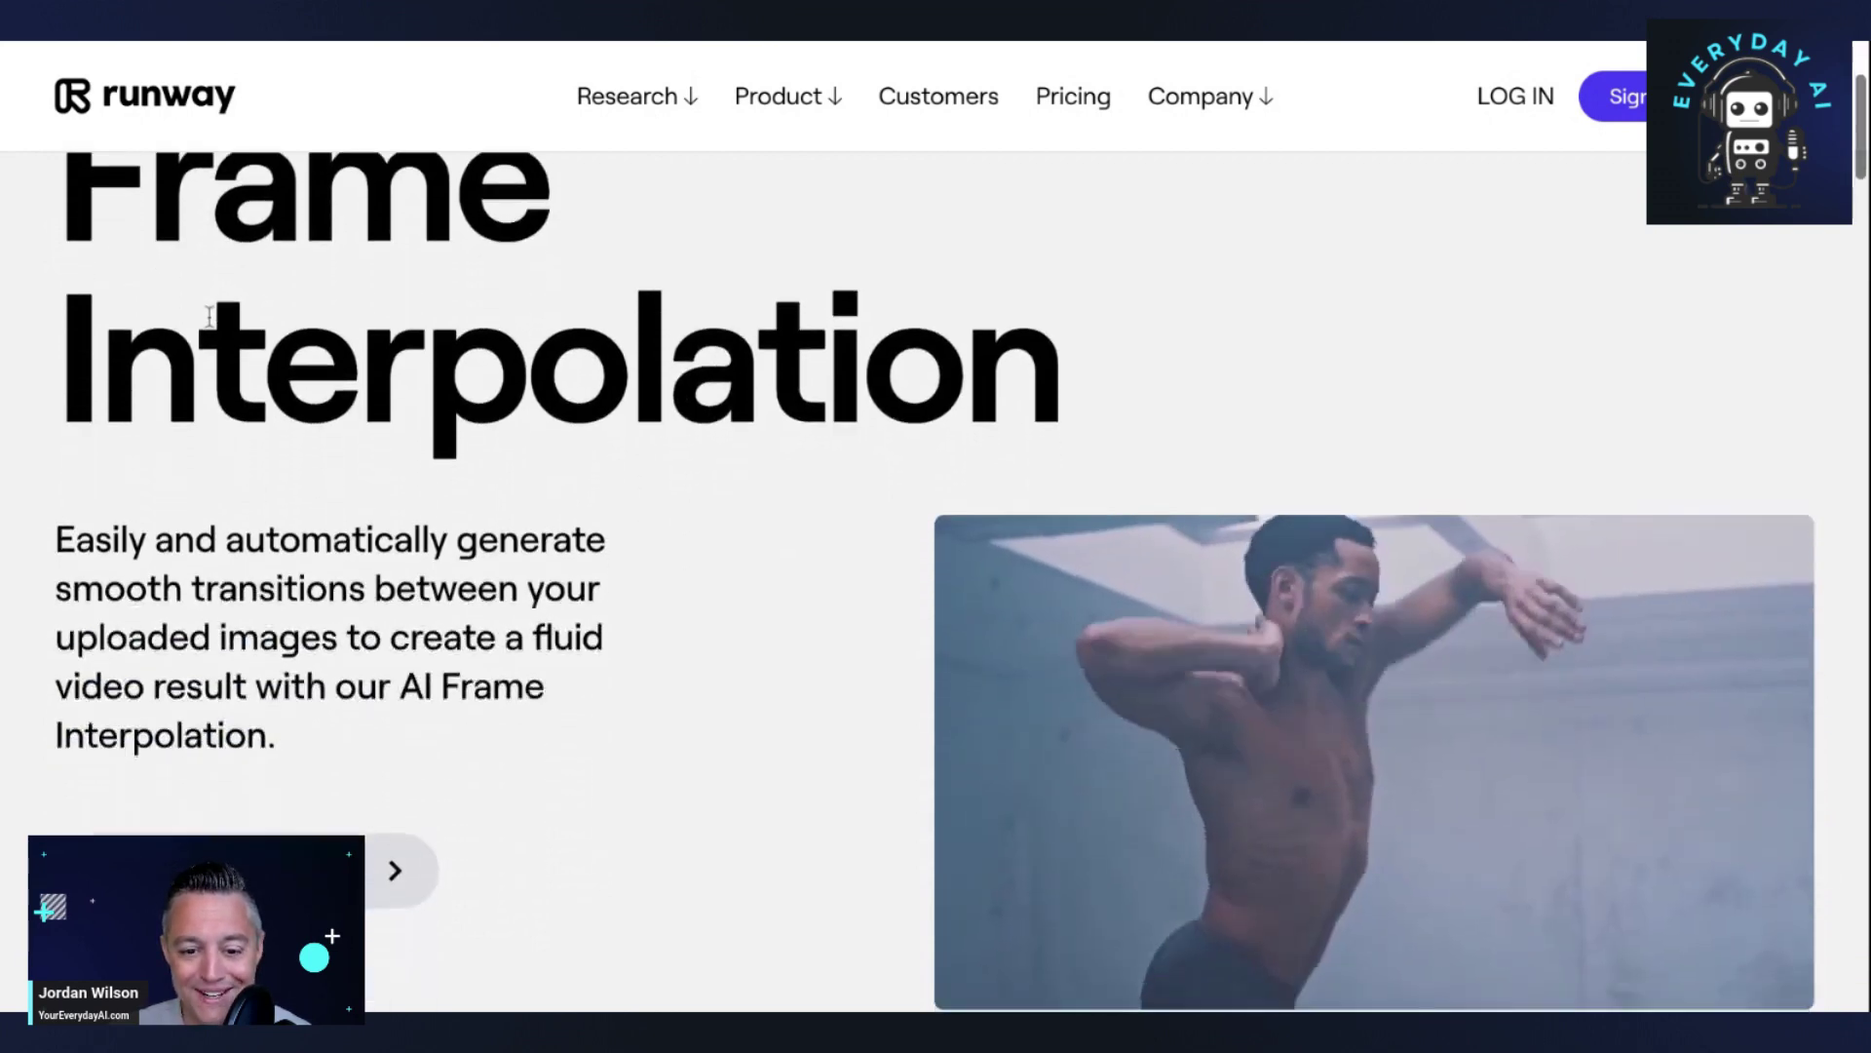
scroll(210, 317, "down", 2)
scroll(213, 322, "up", 1)
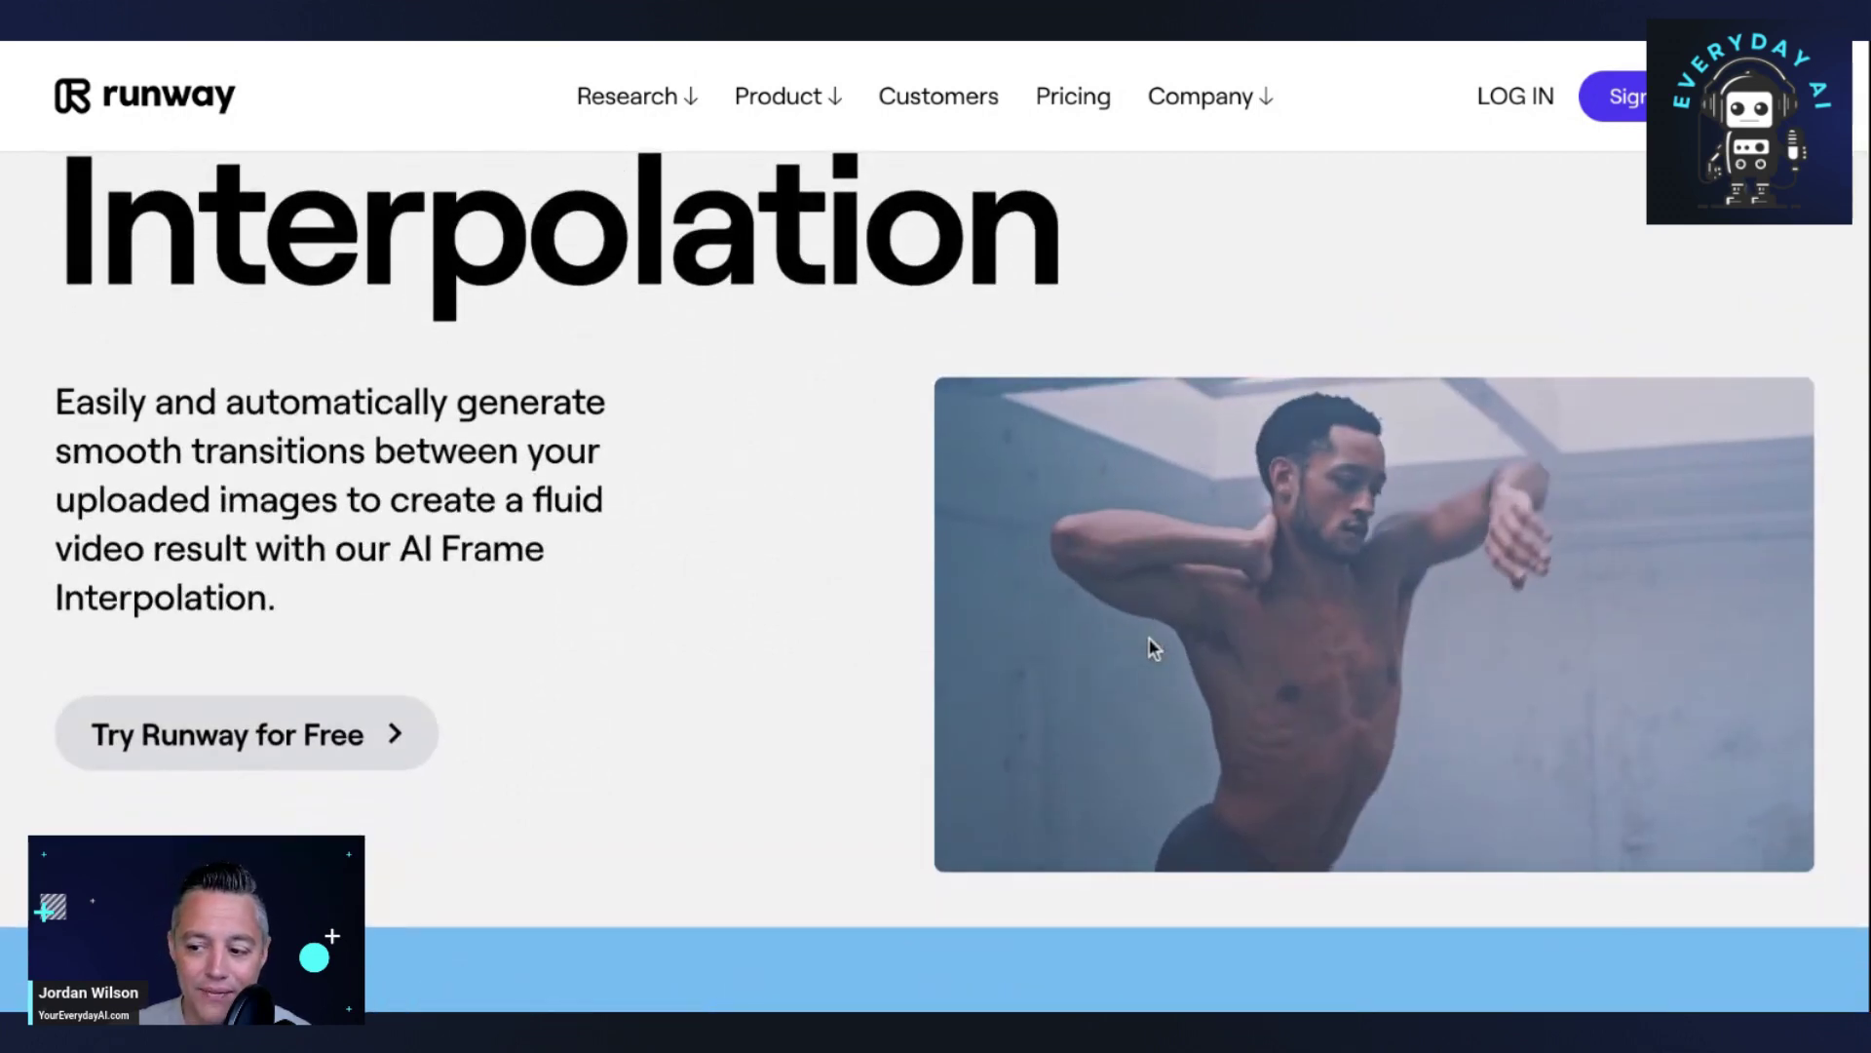
scroll(1350, 602, "down", 1)
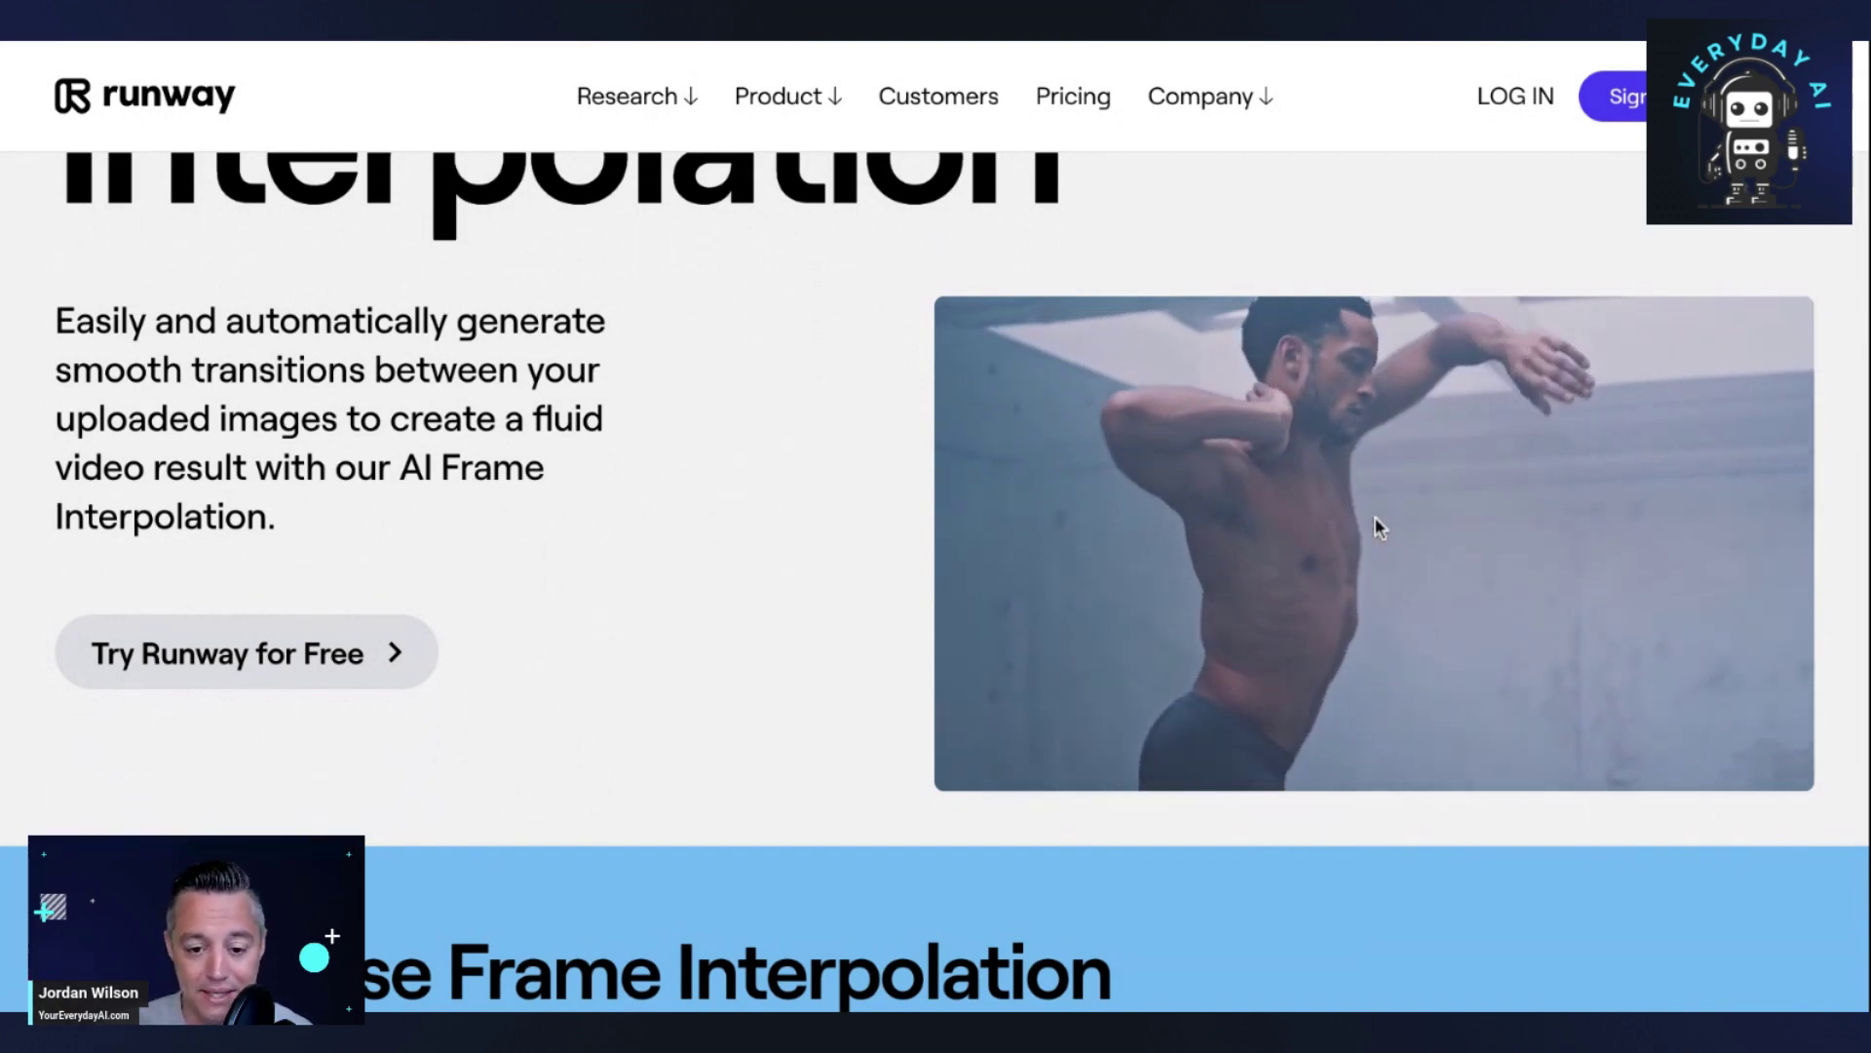
scroll(1429, 495, "up", 1)
scroll(1413, 482, "up", 2)
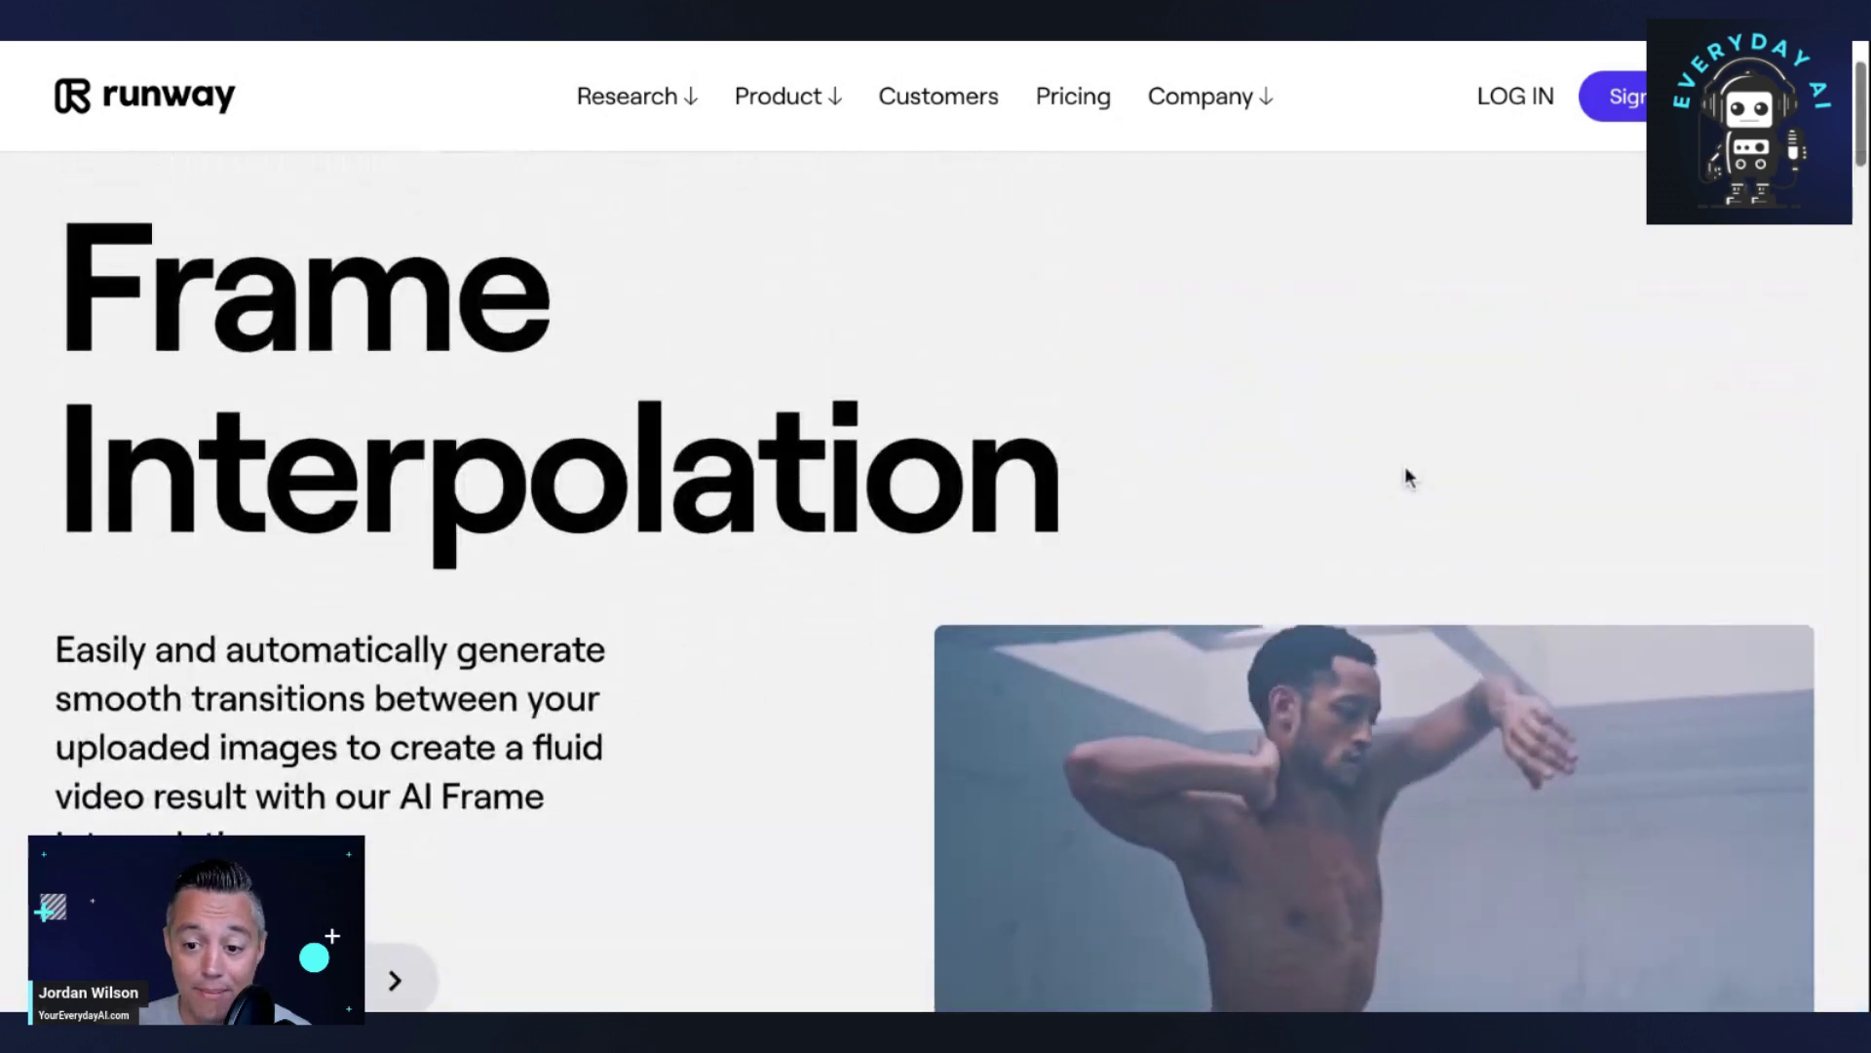
scroll(1092, 486, "down", 1)
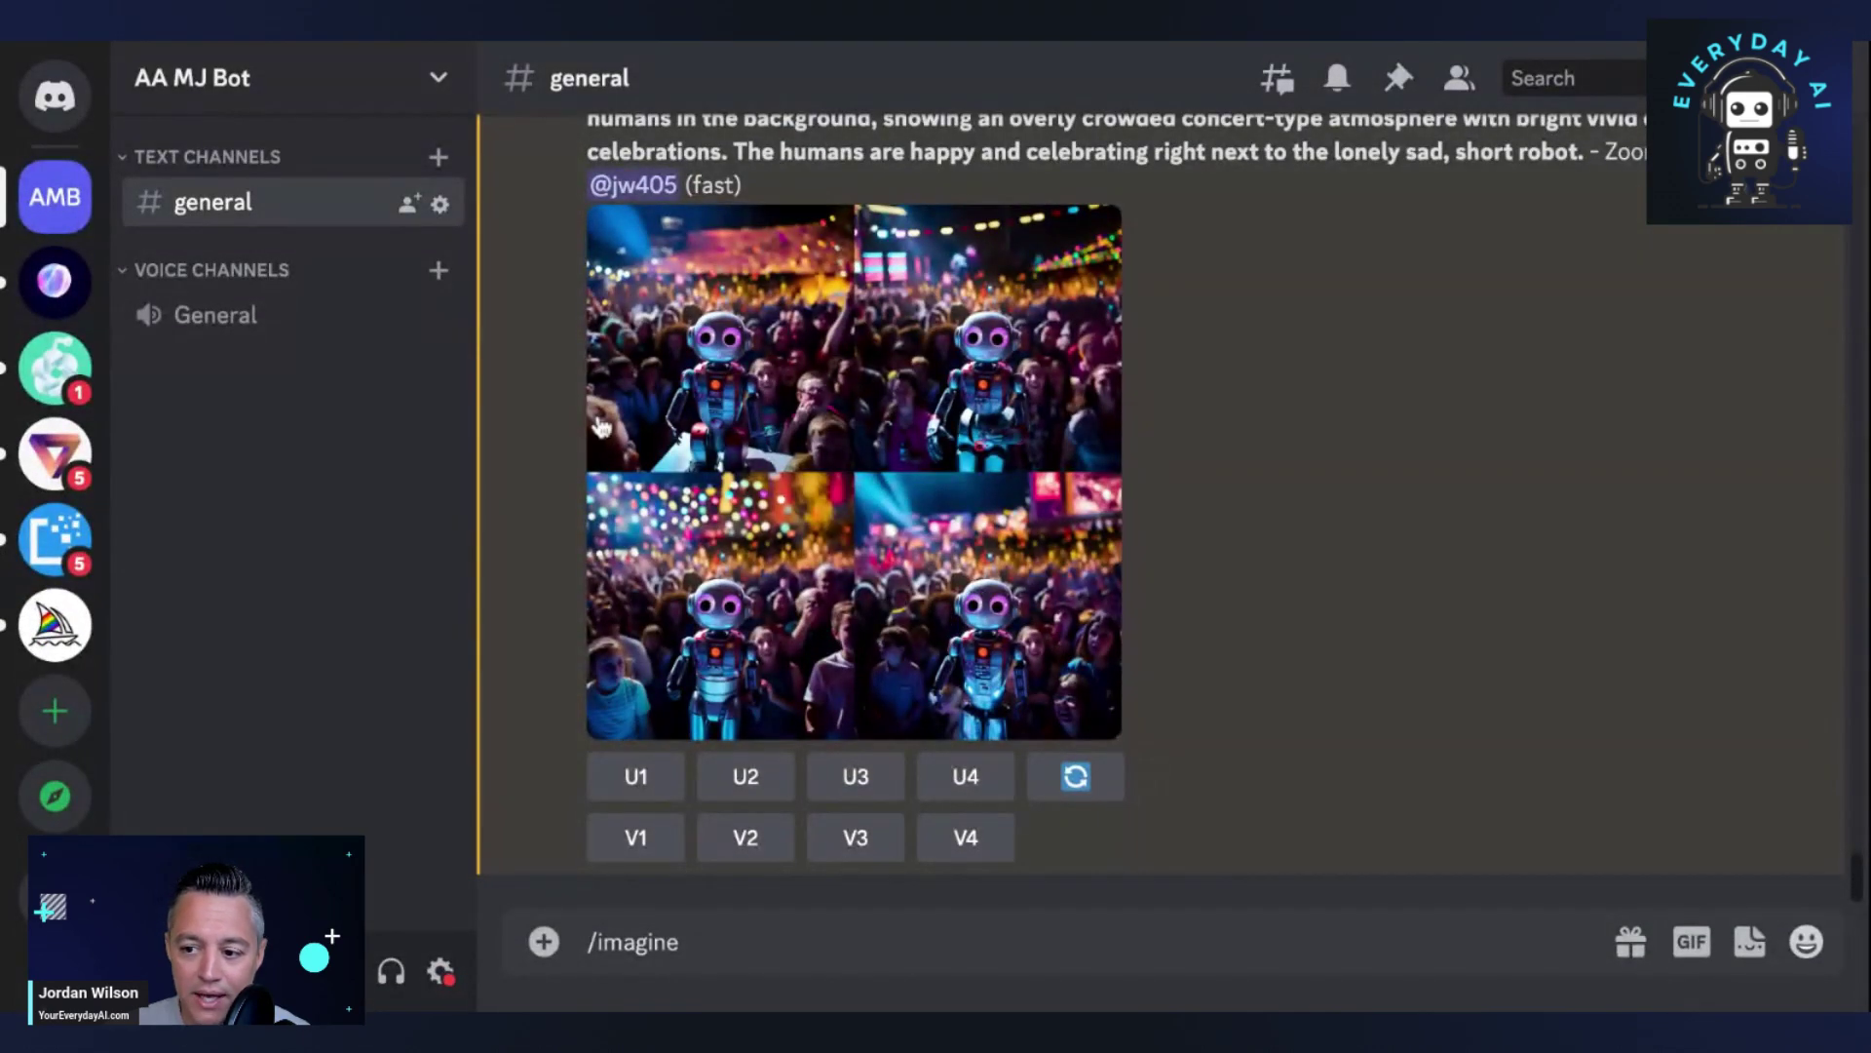
- Upscale the fourth image of the zoomed-out robot grid and generate a further 2x zoom-out from it
left_click(969, 789)
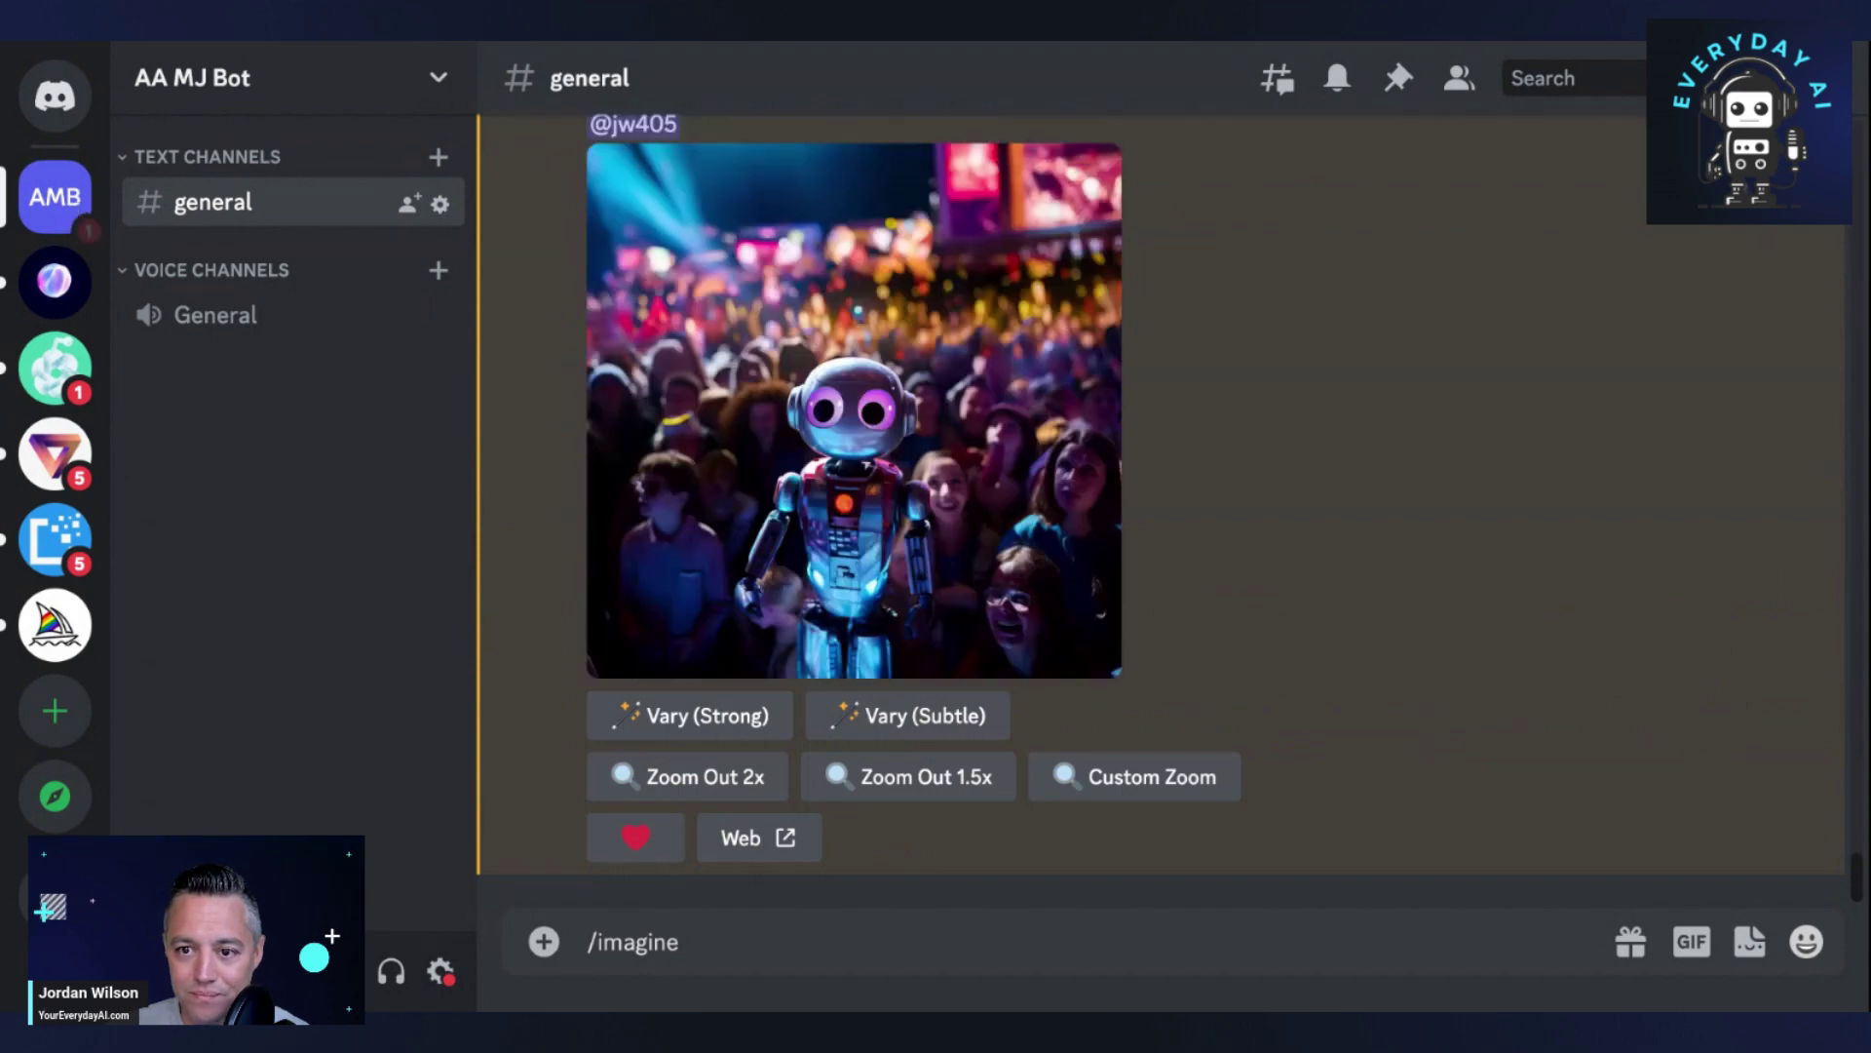
scroll(751, 710, "up", 2)
scroll(790, 688, "down", 2)
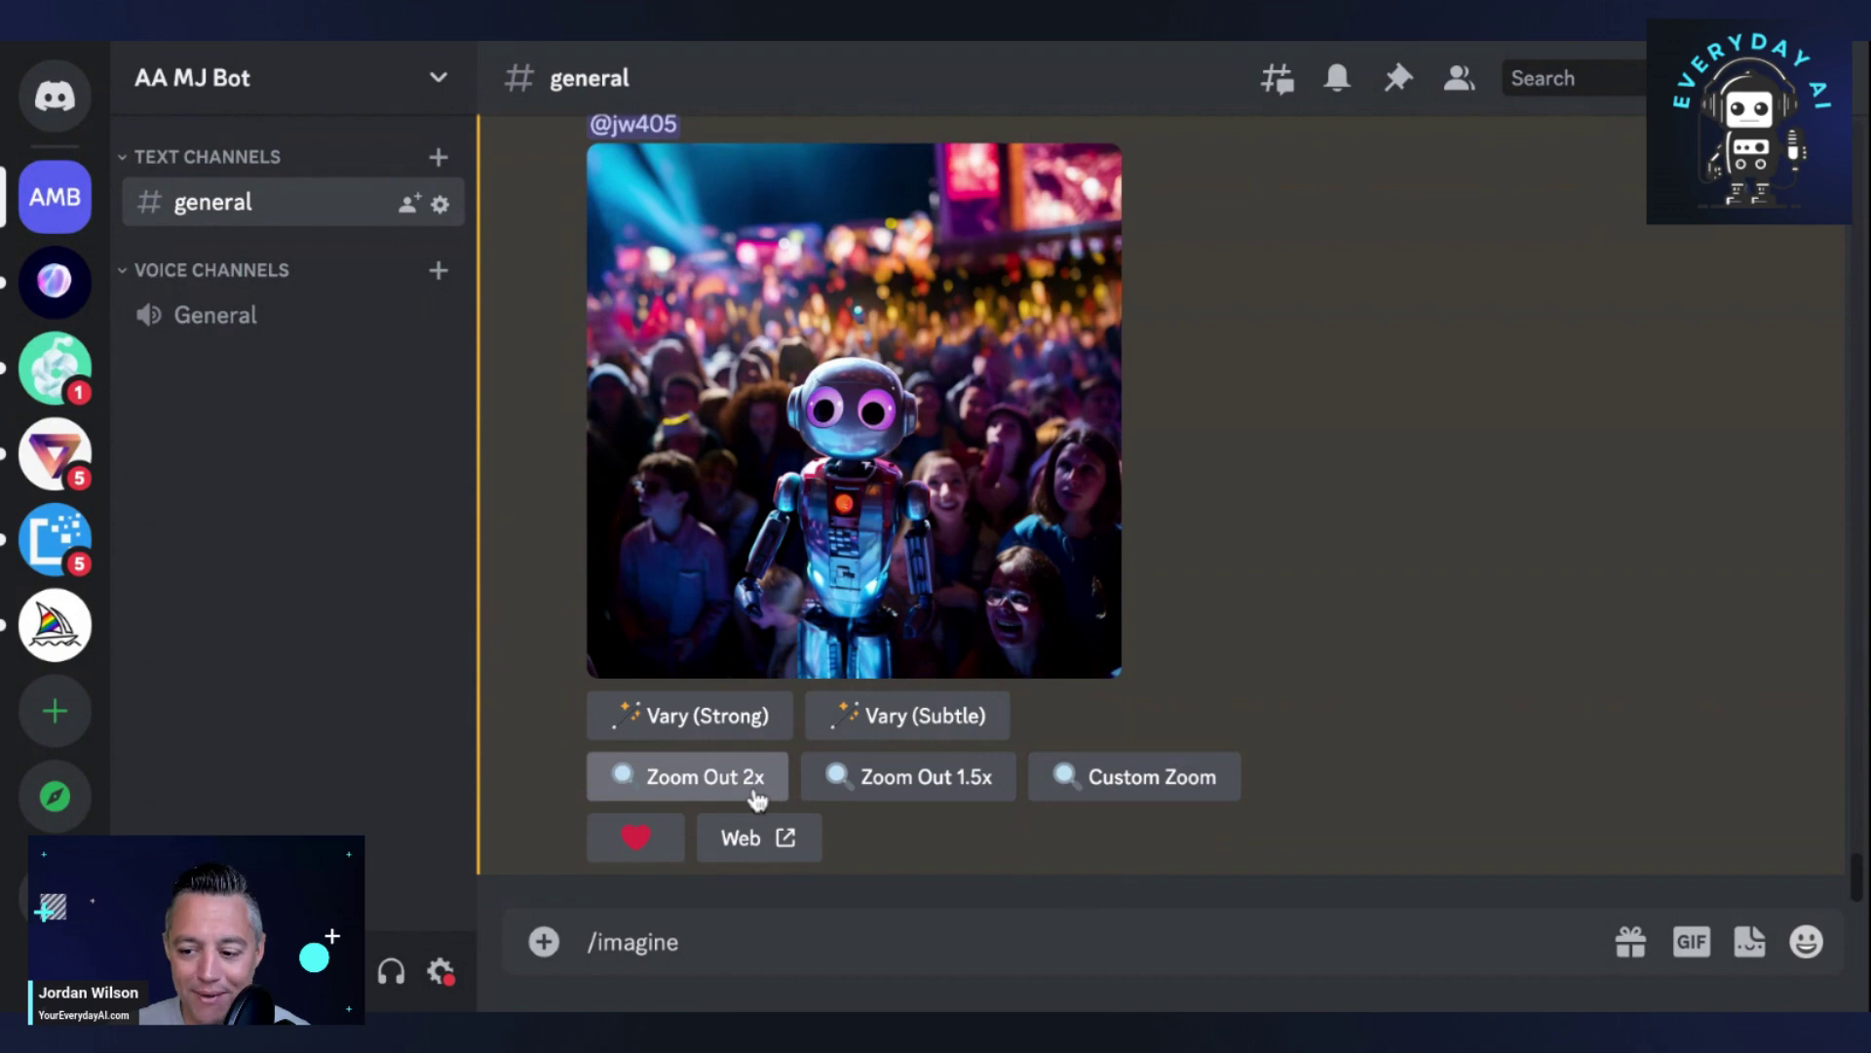
left_click(678, 788)
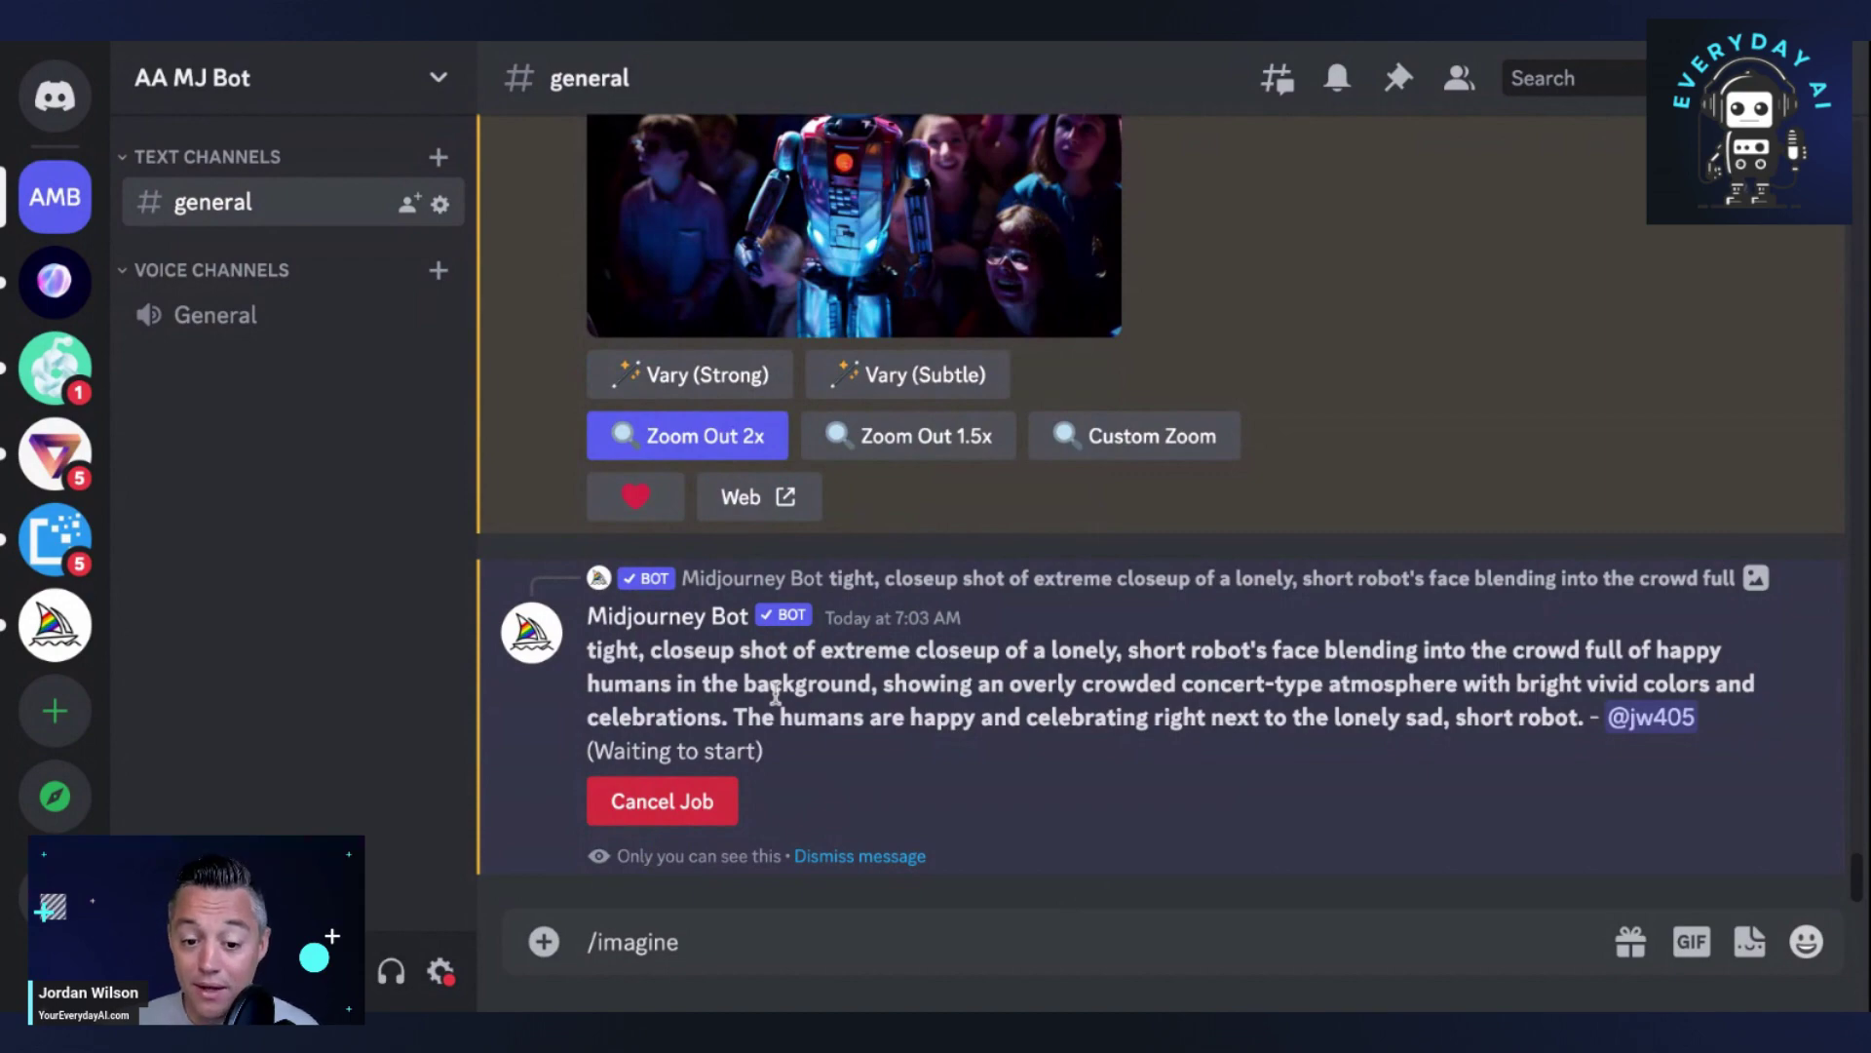
- Compare the original upscaled robot closeup with the successive zoomed-out grids in the channel
scroll(694, 663, "up", 5)
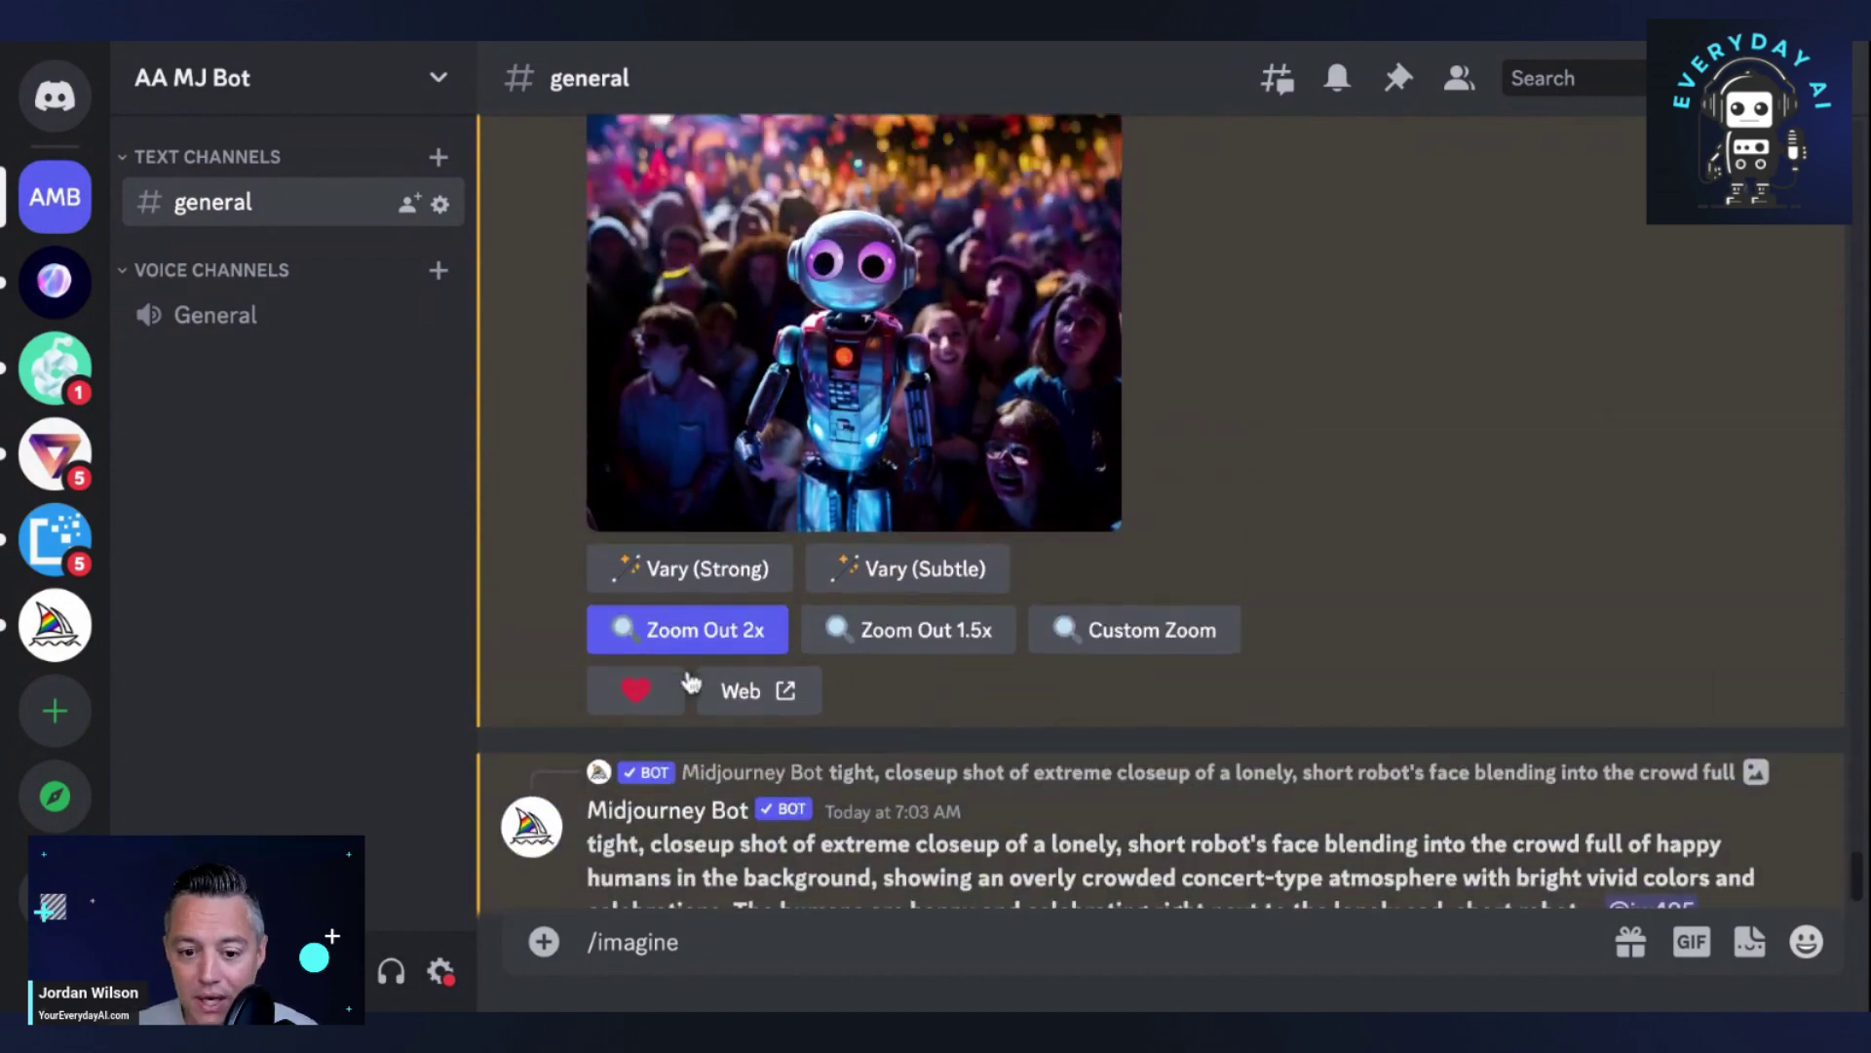
scroll(694, 685, "up", 13)
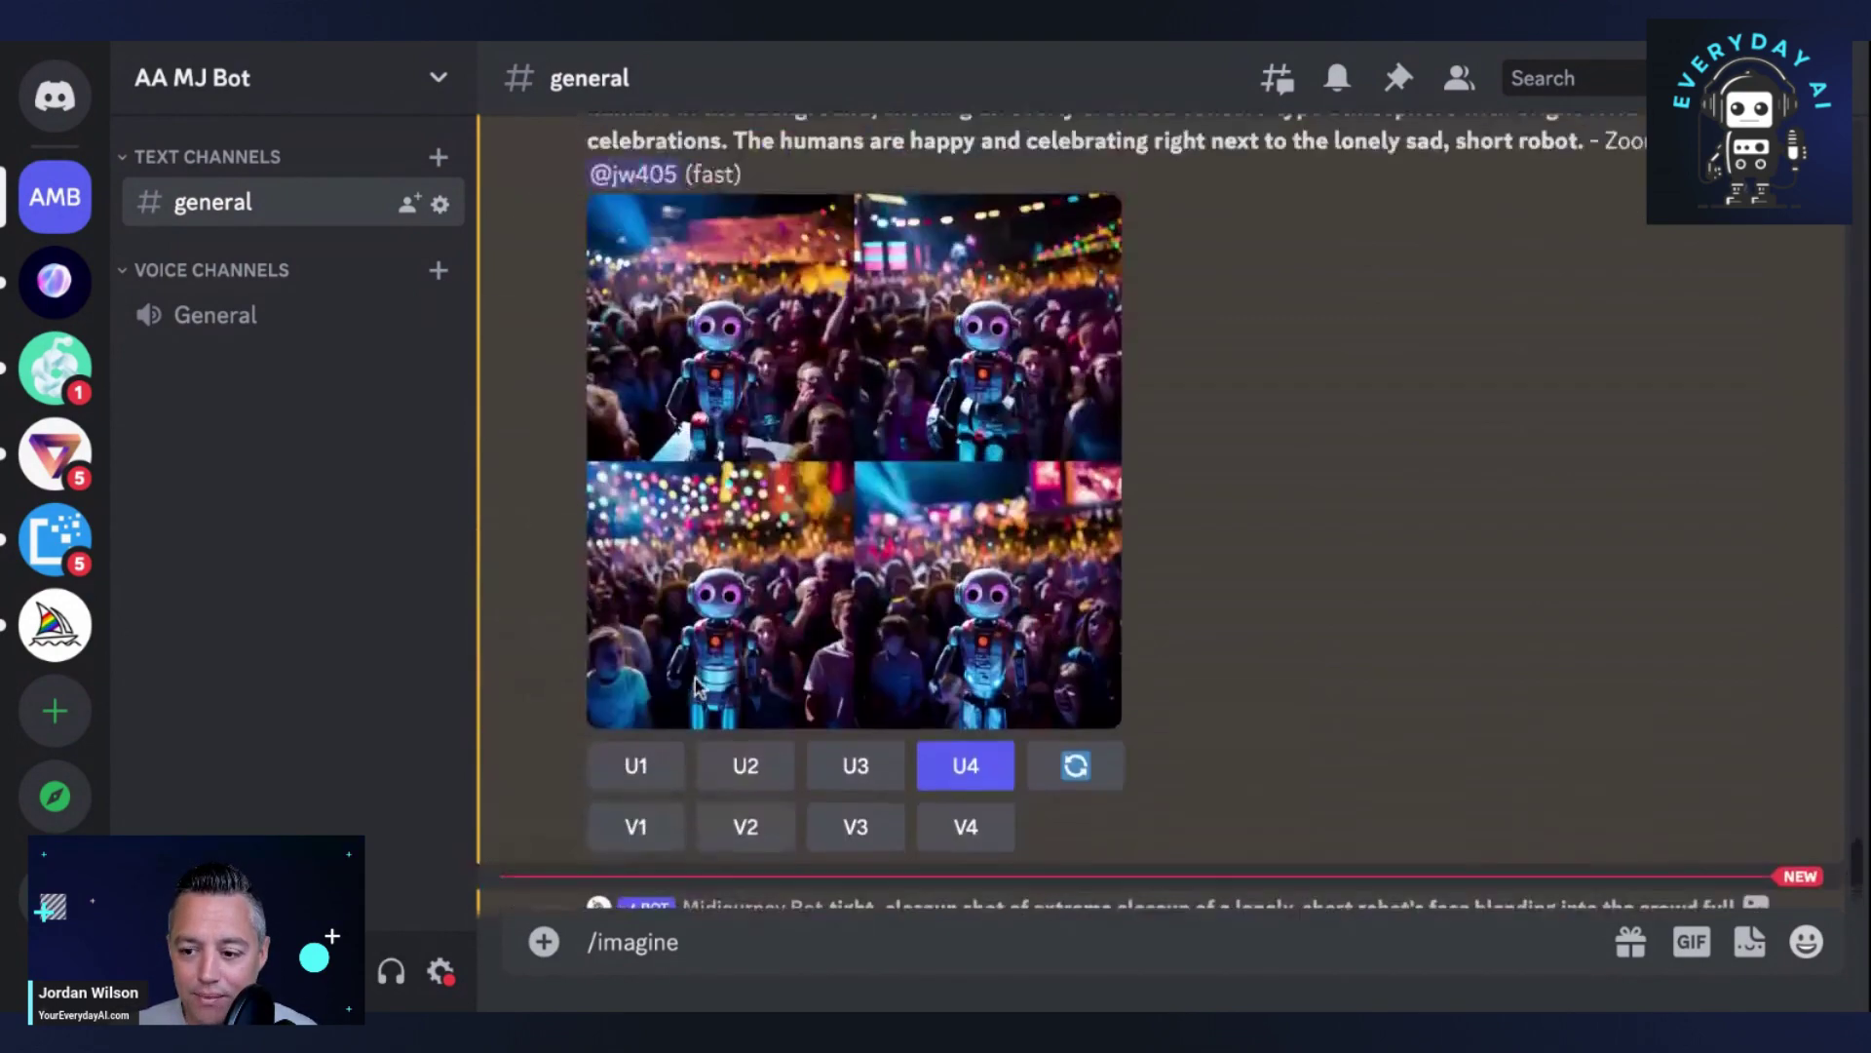
scroll(736, 583, "up", 10)
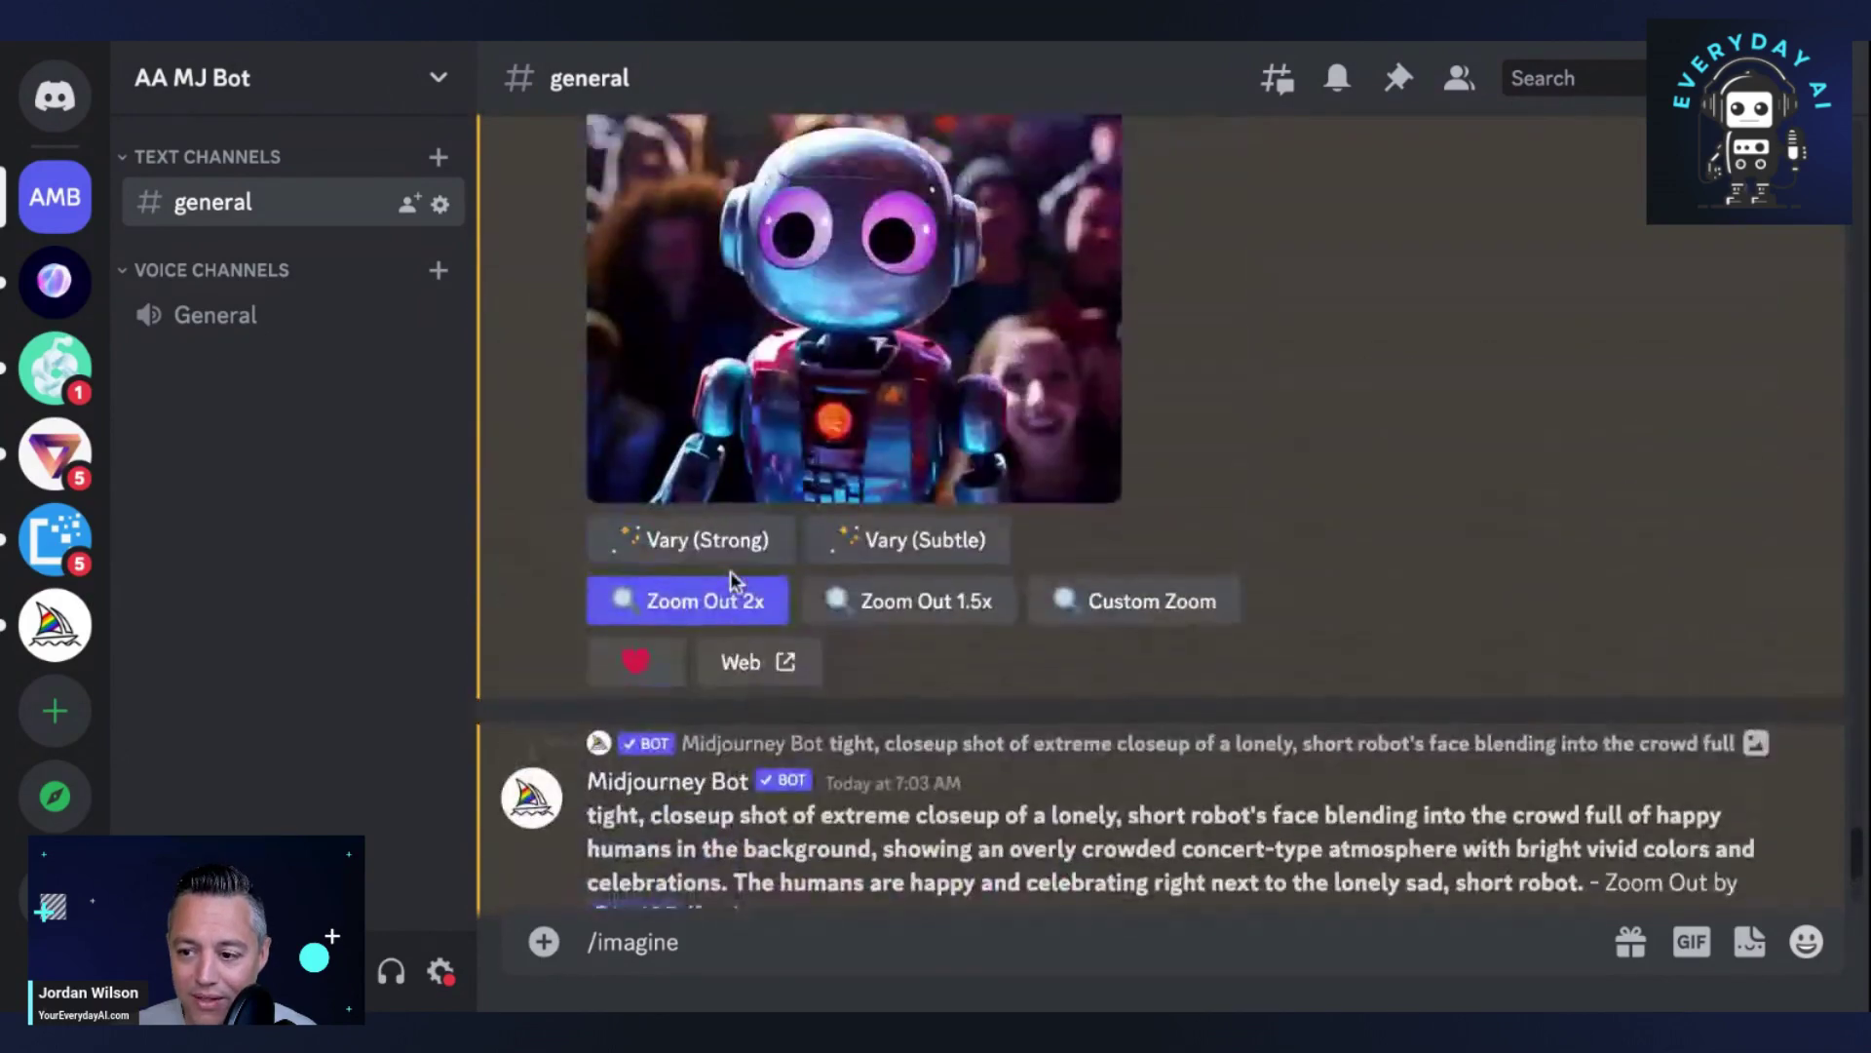
scroll(736, 583, "up", 2)
scroll(731, 575, "down", 3)
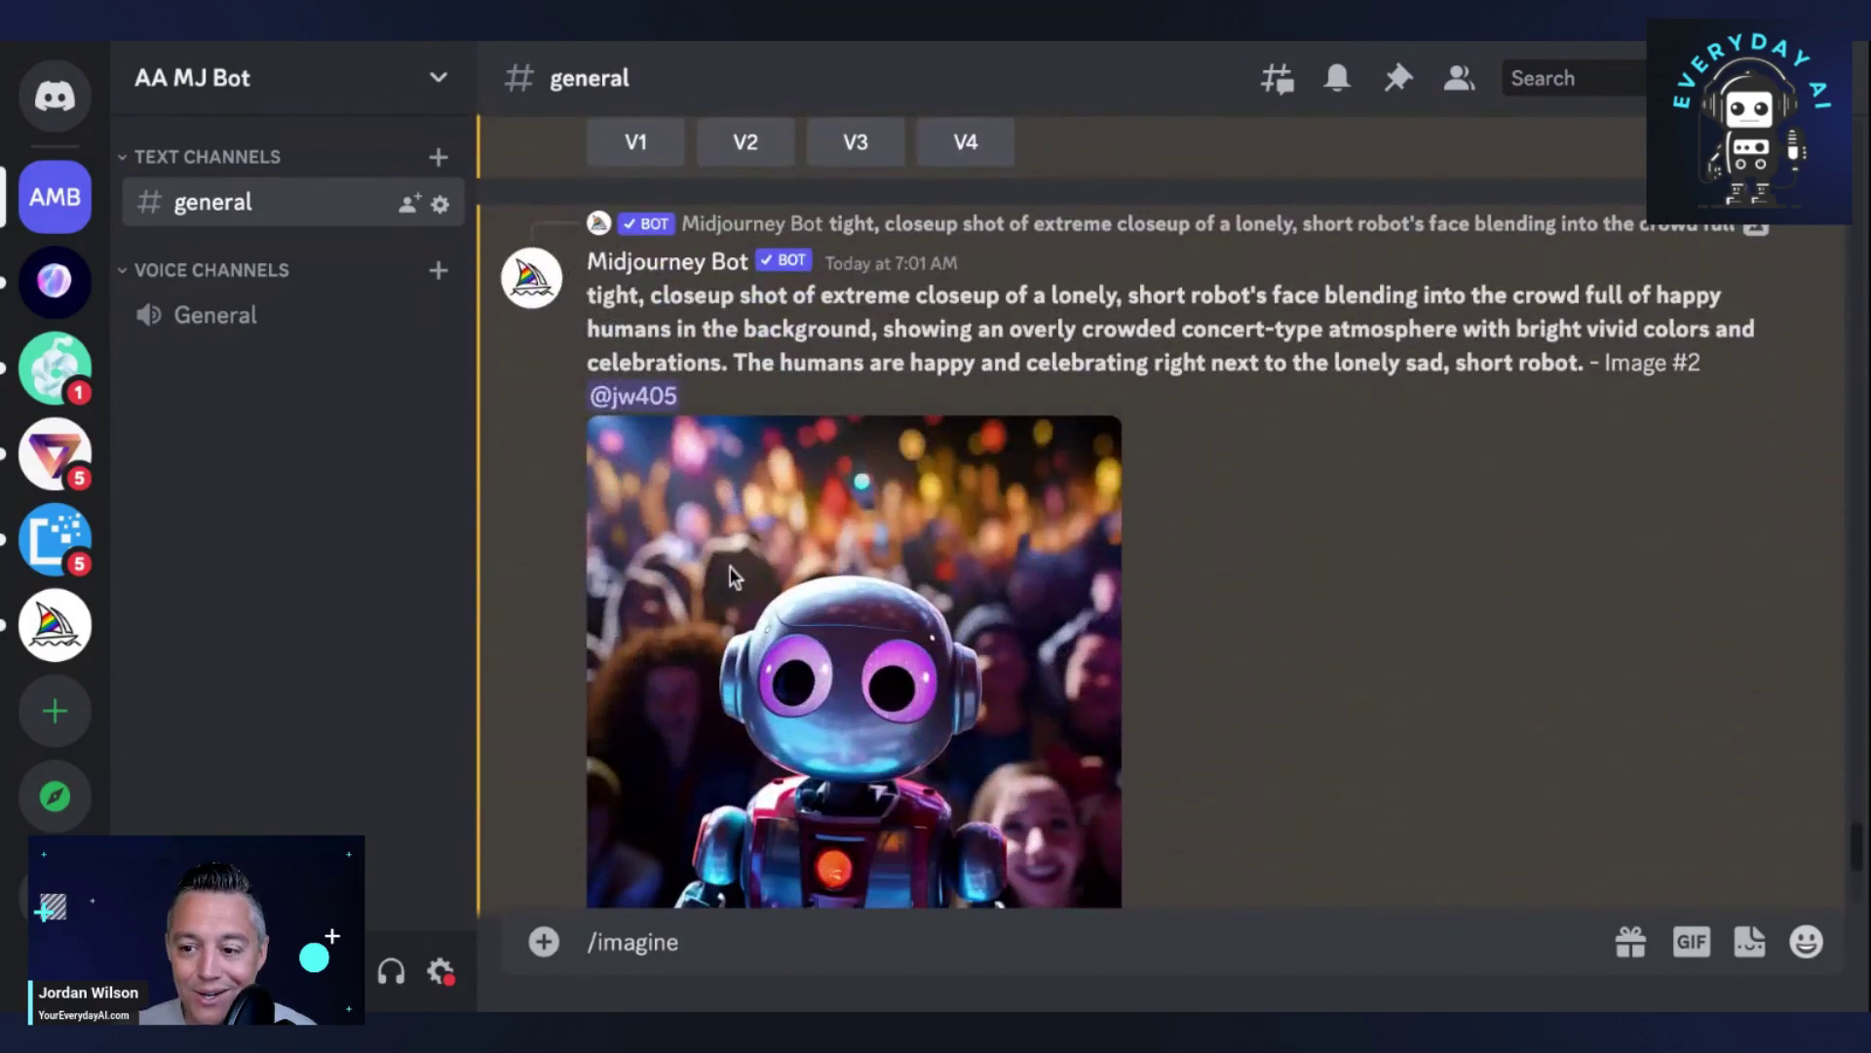
scroll(733, 583, "down", 1)
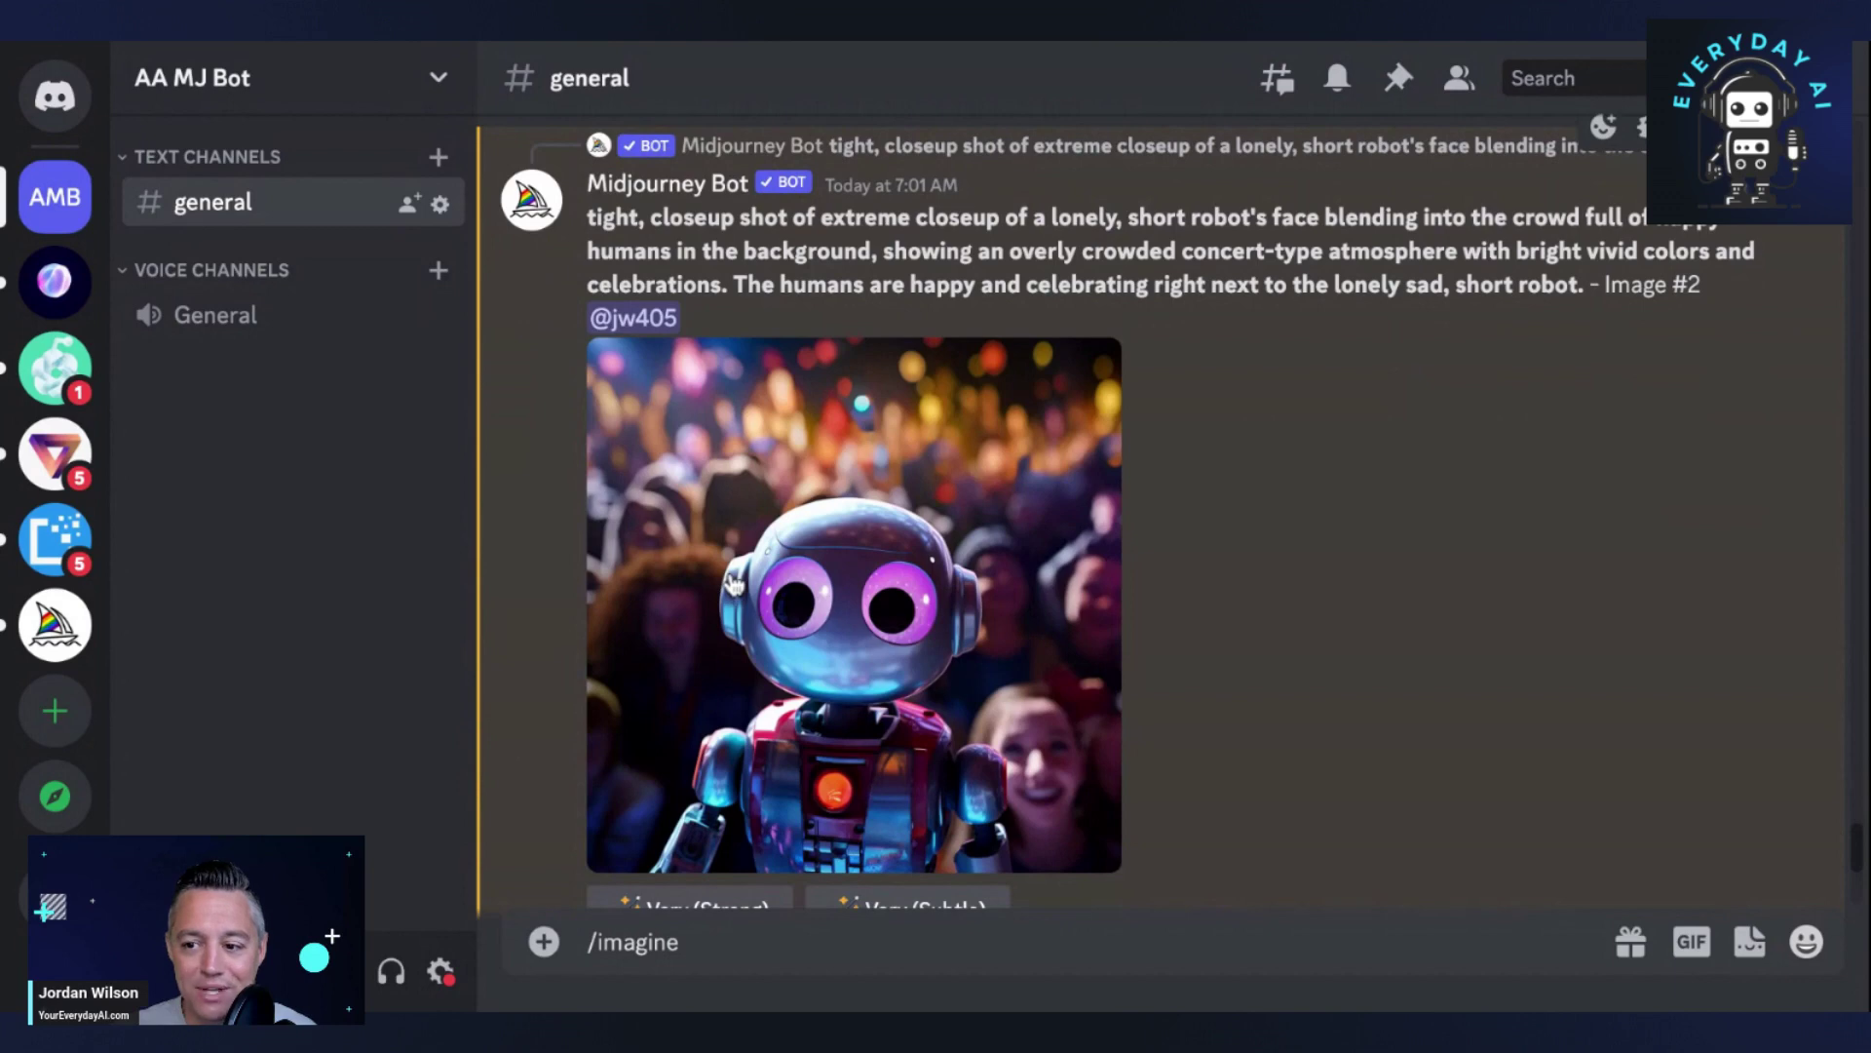
scroll(807, 572, "down", 1)
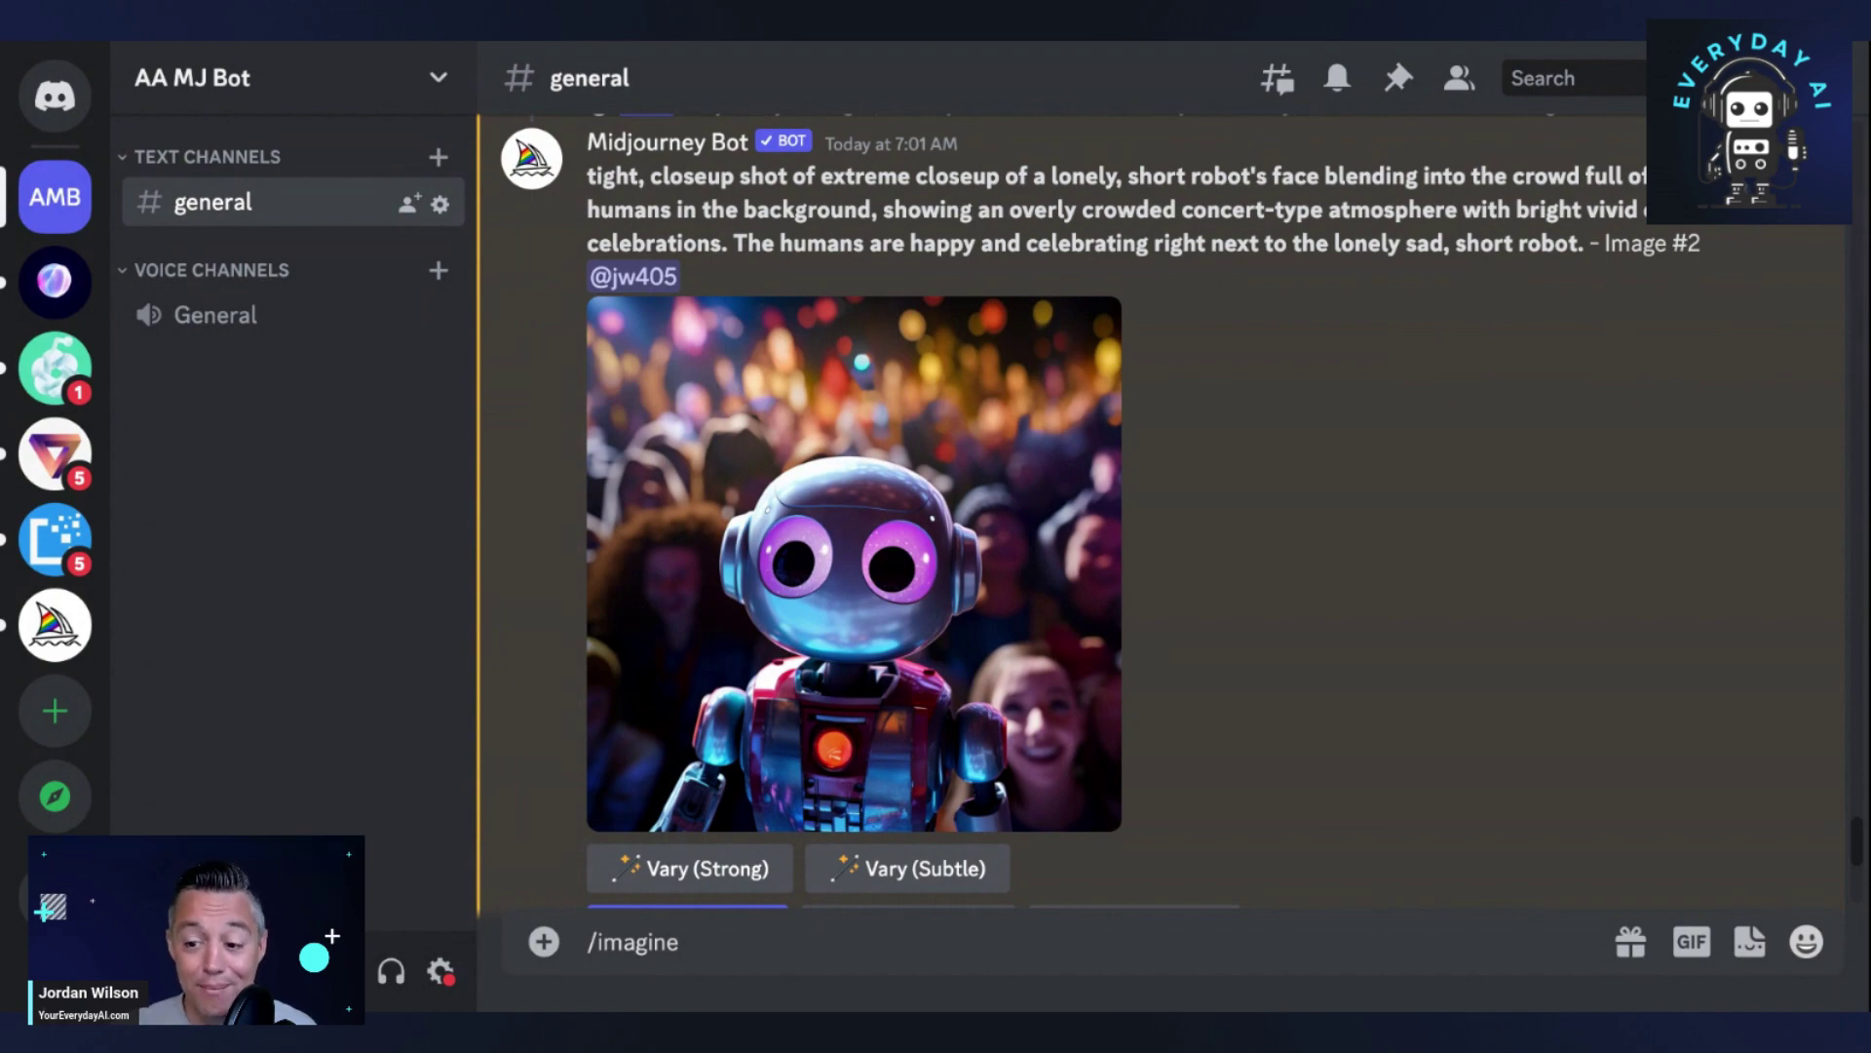
scroll(994, 673, "down", 9)
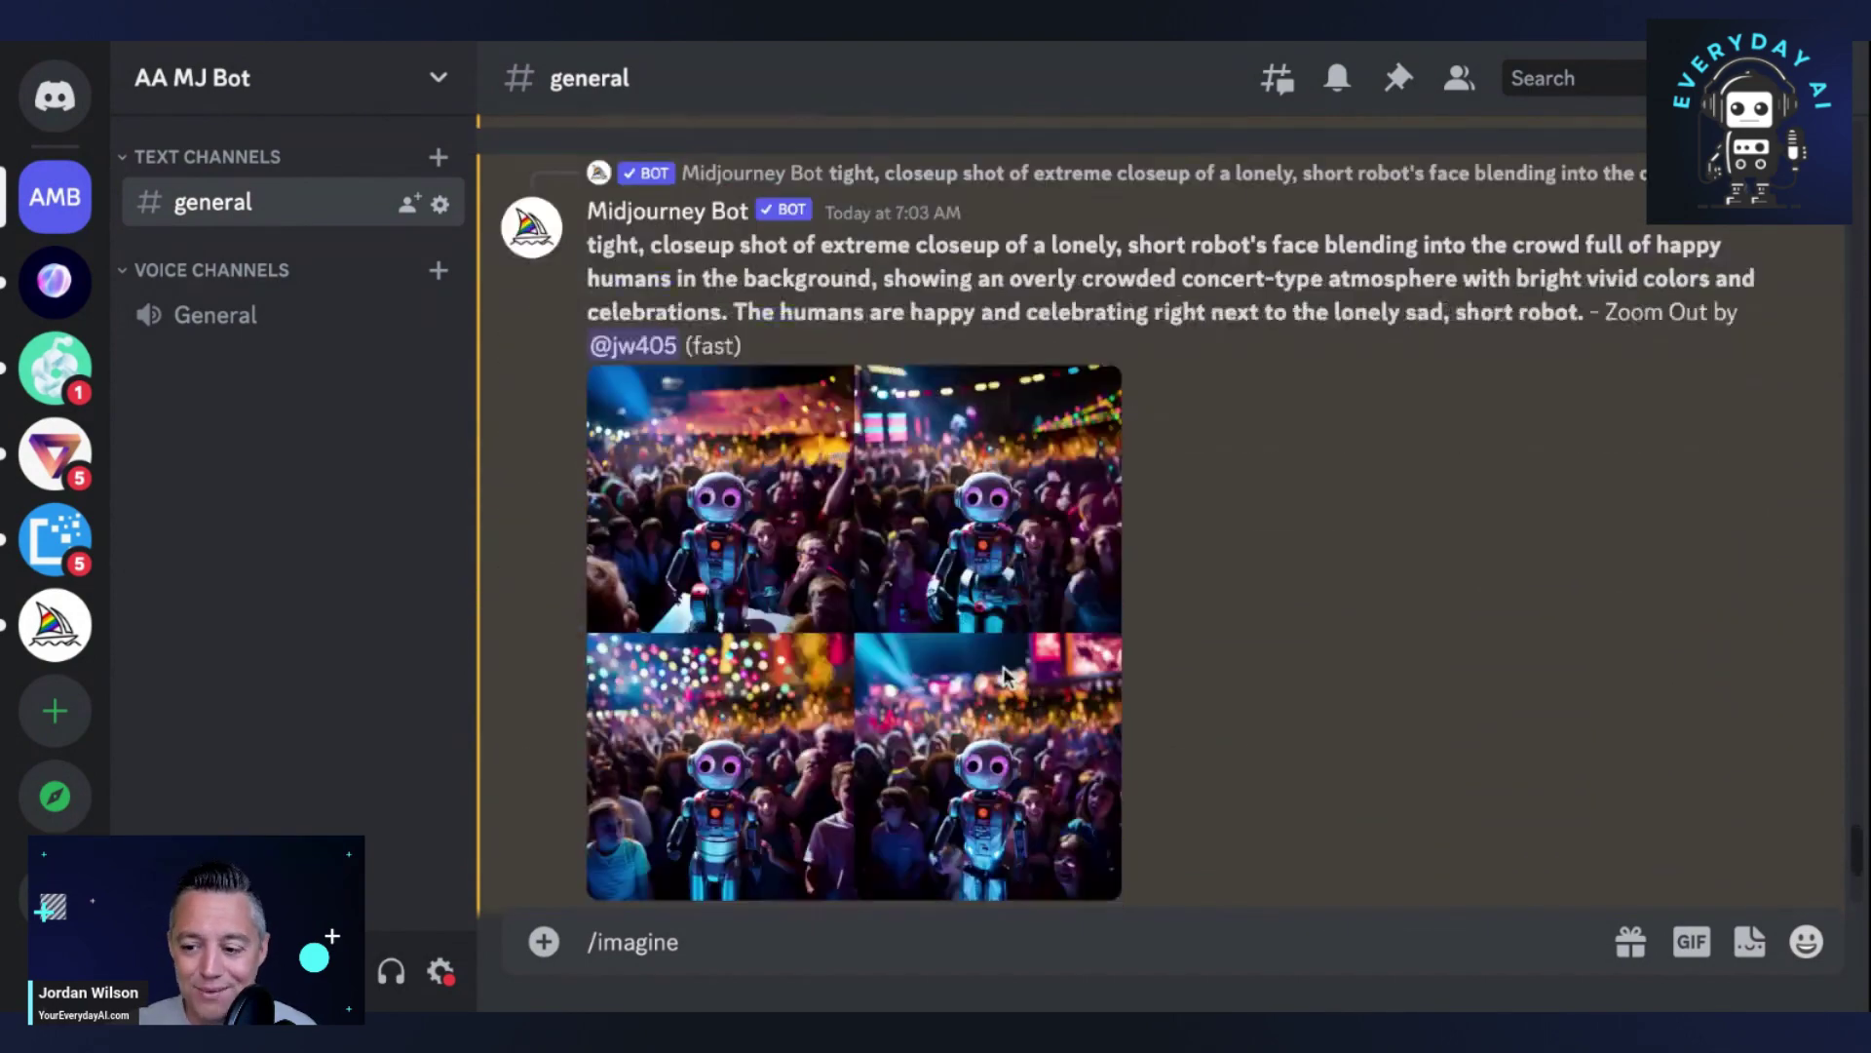
scroll(1004, 672, "down", 10)
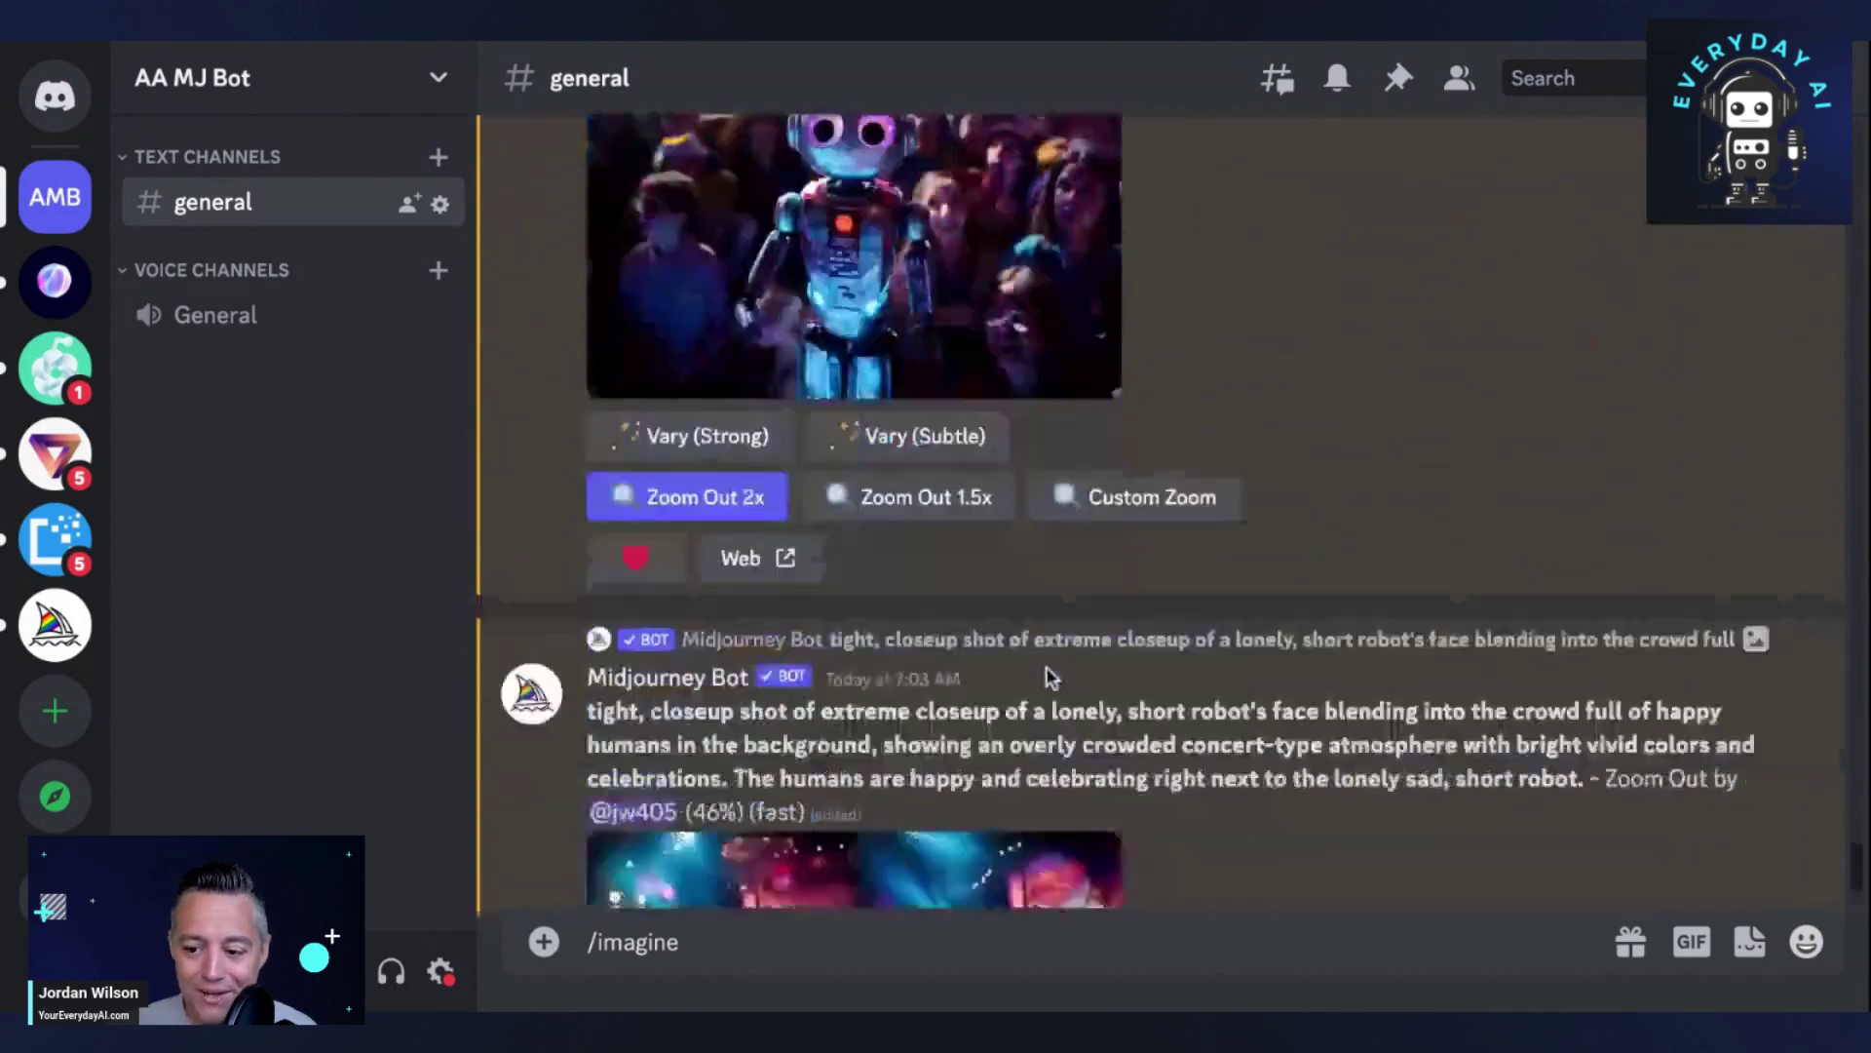
scroll(1141, 687, "down", 6)
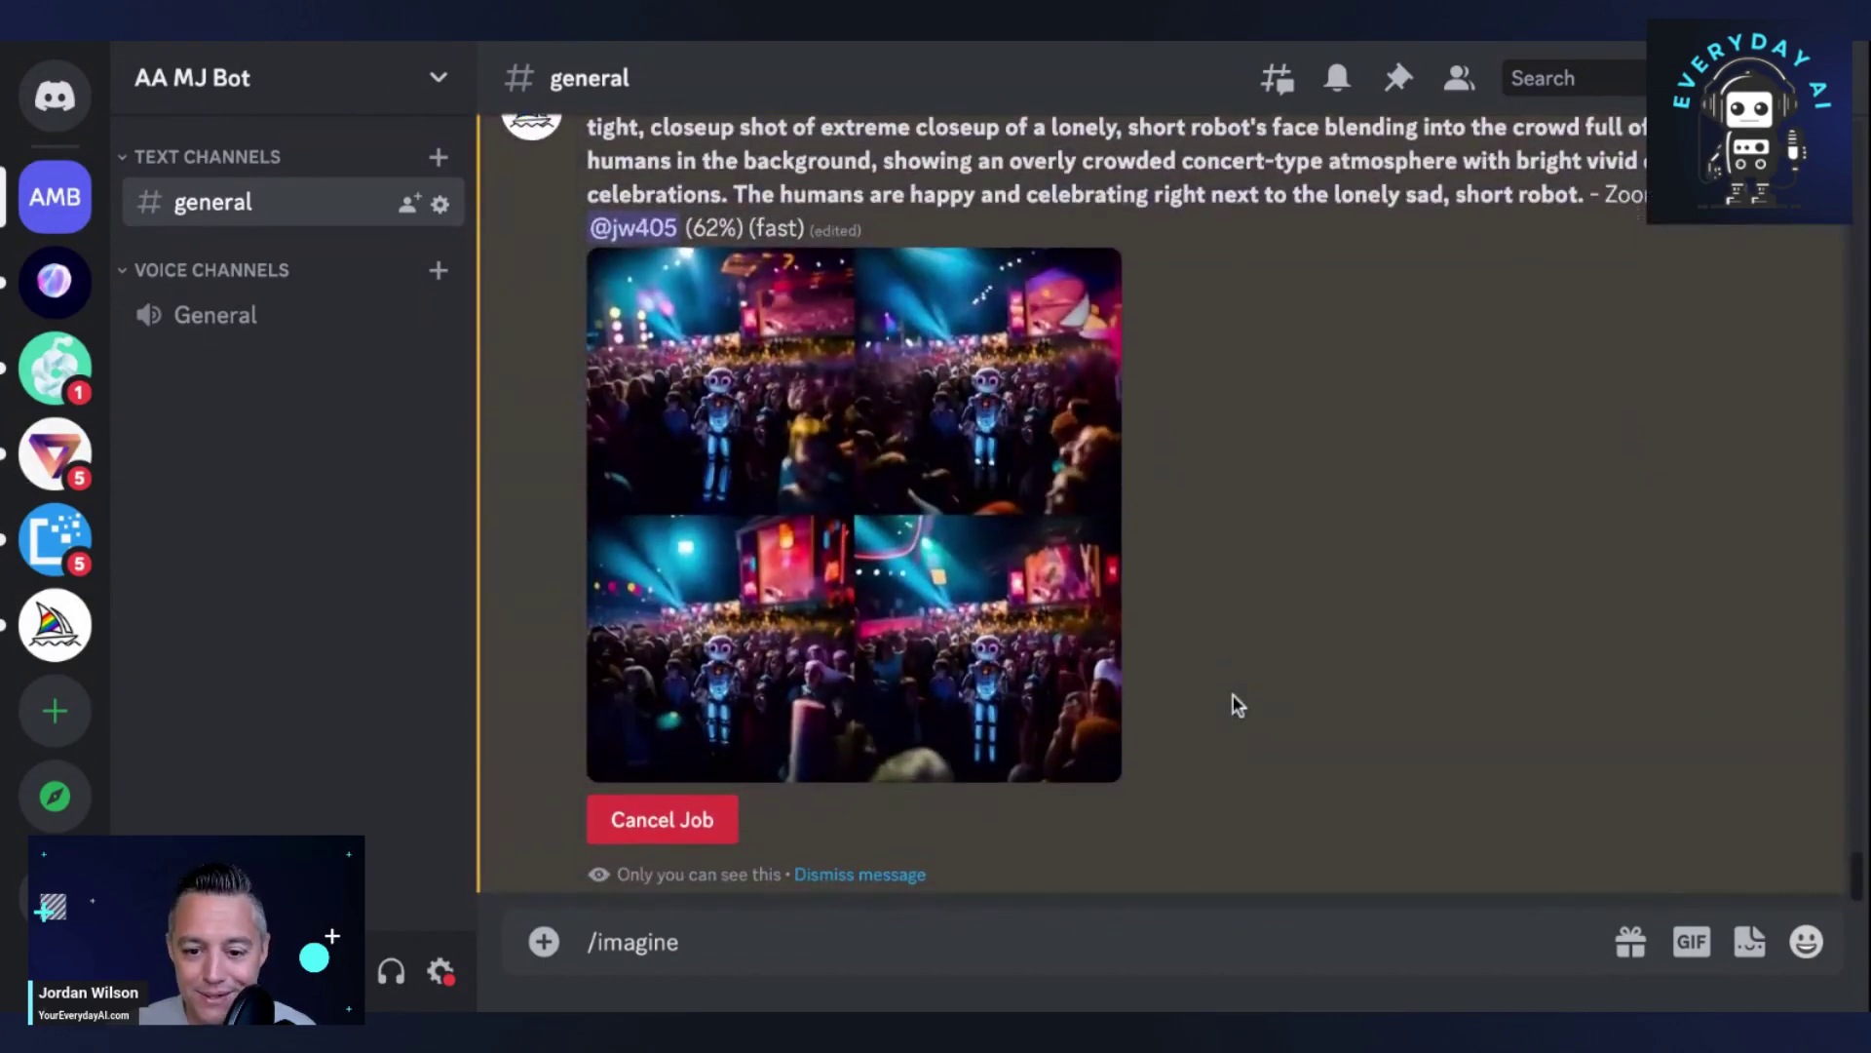
scroll(1232, 696, "down", 1)
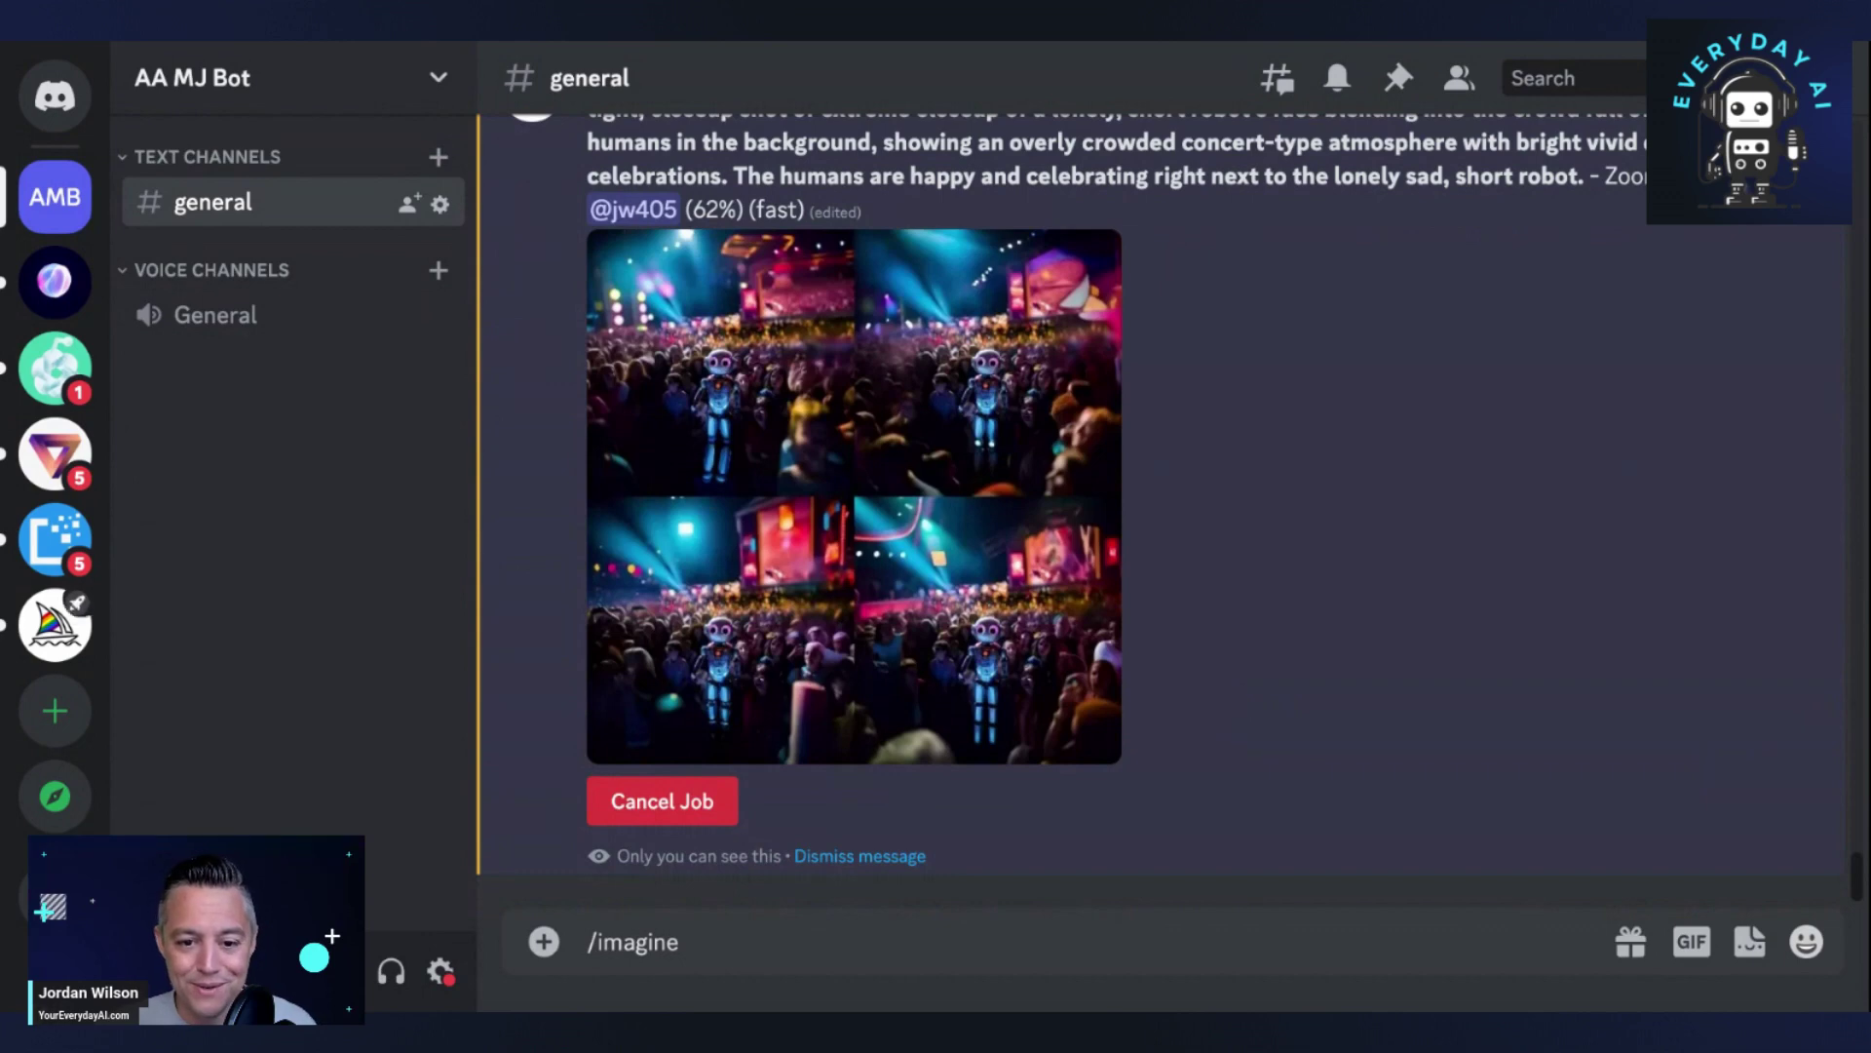